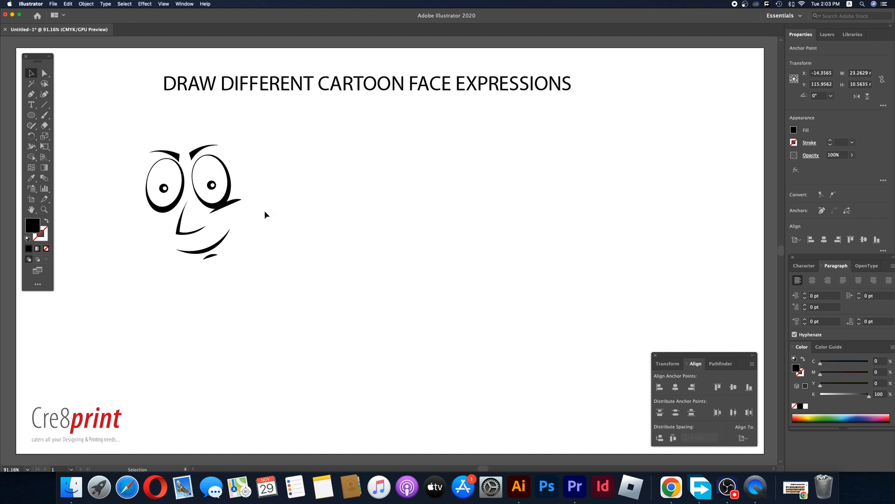
- Copy the crease under the first face's right eye and place it mirrored under the left eye
mouse_move(235, 202)
mouse_down()
mouse_move(168, 213)
mouse_move(162, 234)
mouse_move(164, 214)
mouse_up()
click(258, 202)
click(167, 230)
click(292, 219)
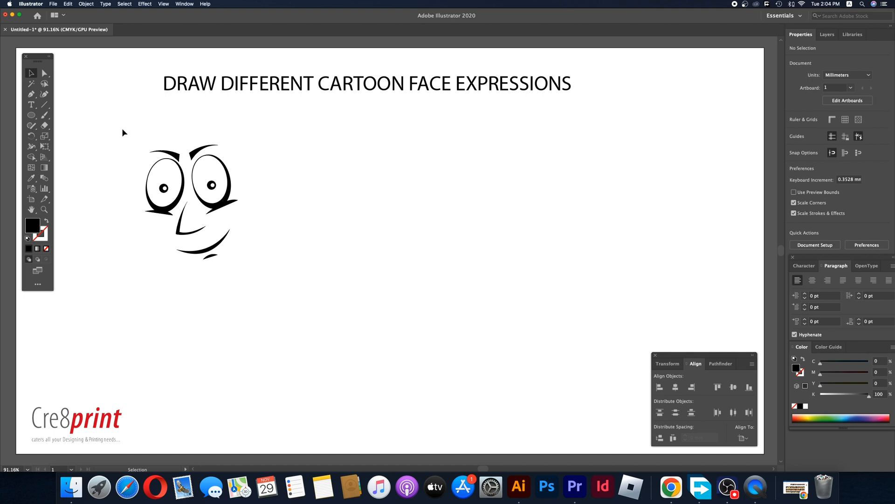
- Move the whole first cartoon face slightly down and to the right on the artboard
drag(121, 125, 267, 269)
drag(241, 223, 267, 270)
click(304, 234)
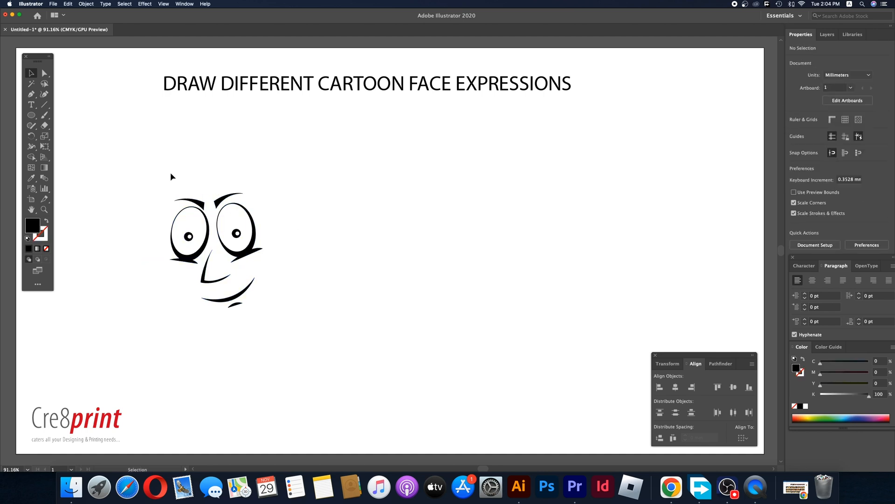
- Start a curved eye outline beside the first face with the Pen tool, using no fill and a black stroke
key(p)
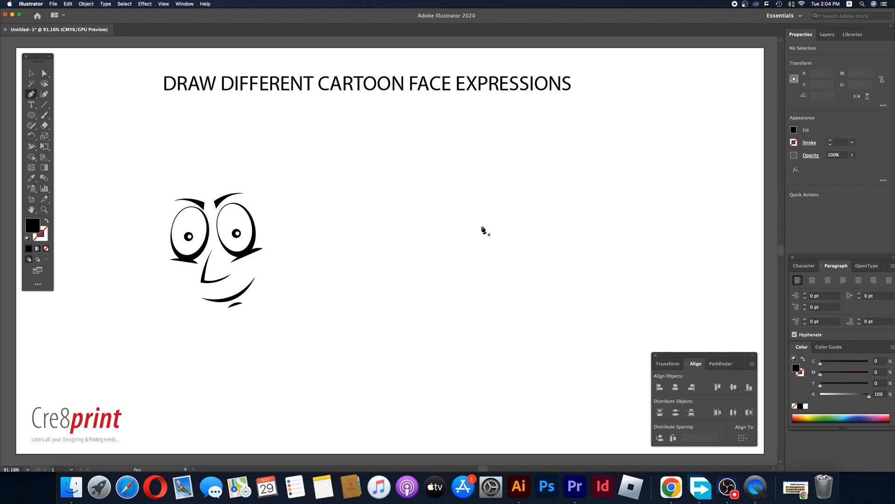
click(411, 195)
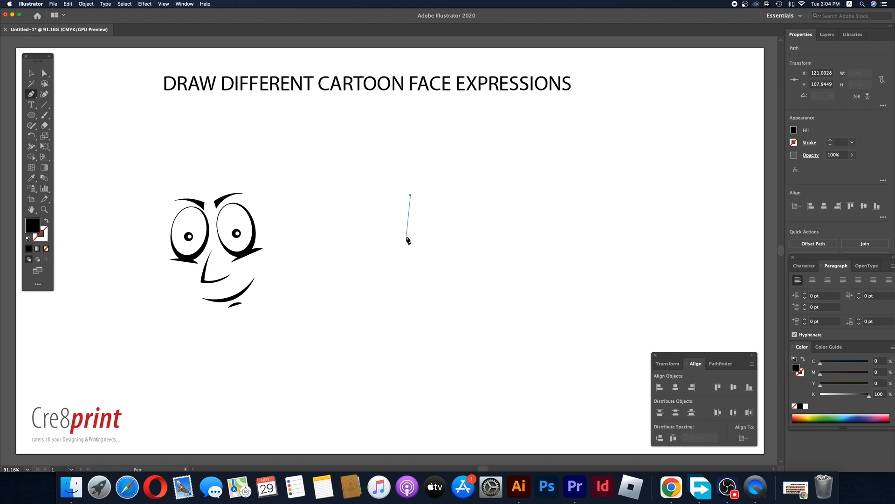
drag(404, 240, 380, 255)
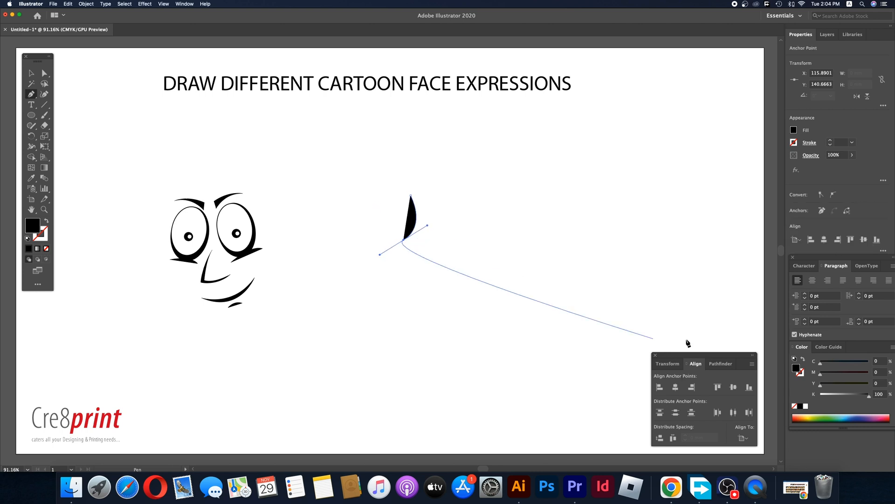
click(795, 405)
click(801, 375)
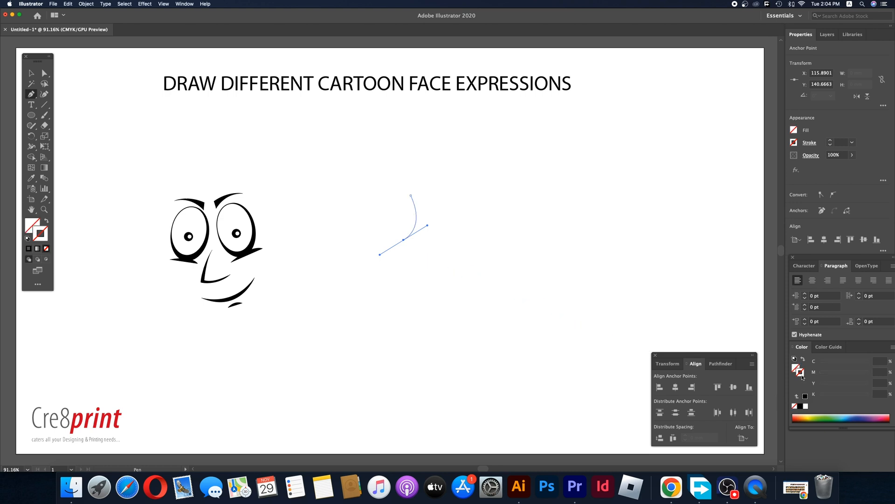
click(800, 406)
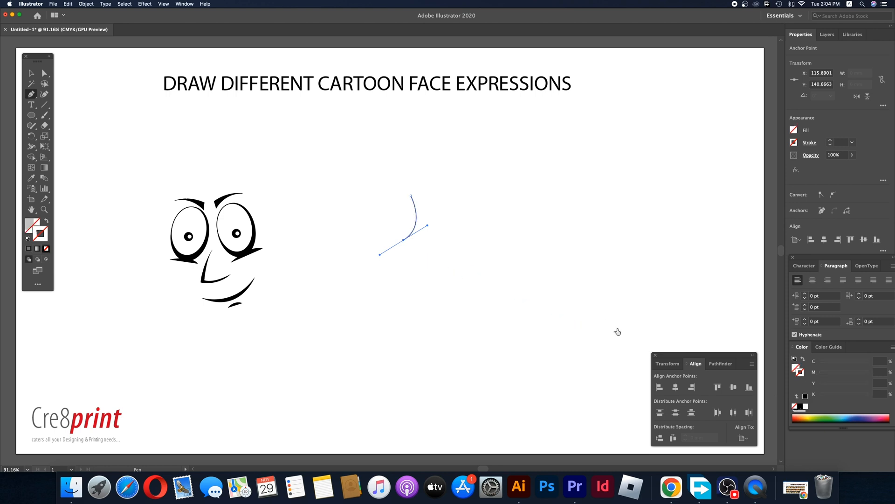
- Continue the curve into a U-shaped eye outline and close it with a slightly offset inner curve
drag(379, 200, 394, 182)
click(379, 199)
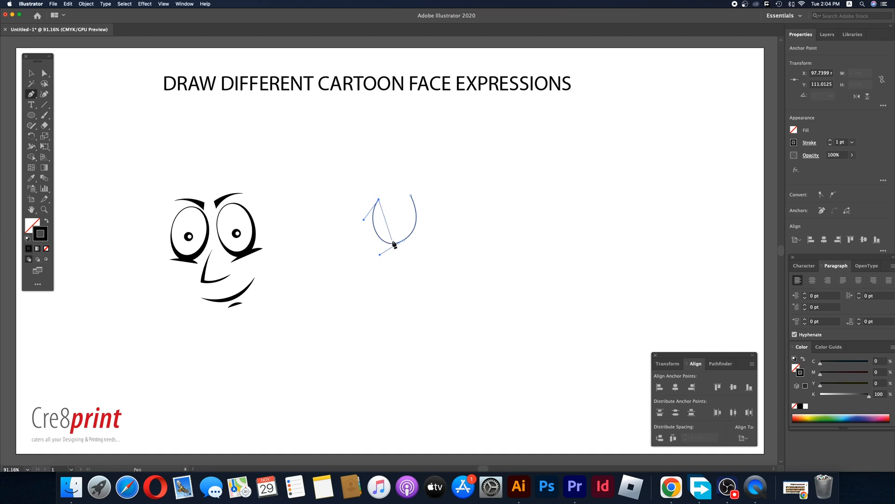
drag(393, 241, 422, 249)
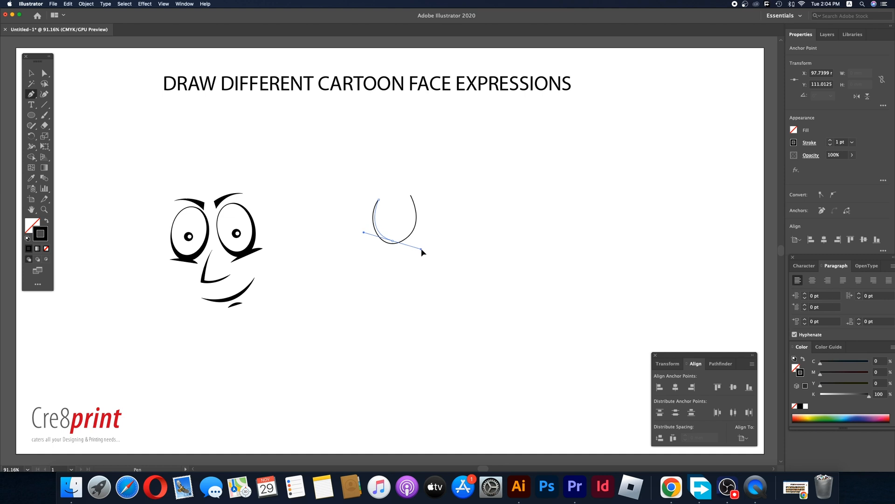
click(410, 196)
drag(419, 249, 402, 243)
drag(410, 196, 459, 231)
- Fill the closed U-shaped eye outline with black and deselect it
click(31, 74)
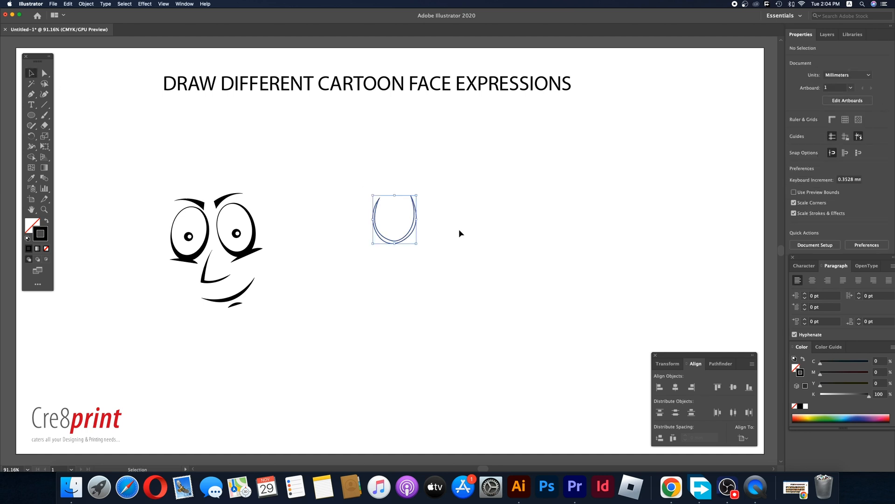
click(796, 367)
click(800, 407)
click(531, 301)
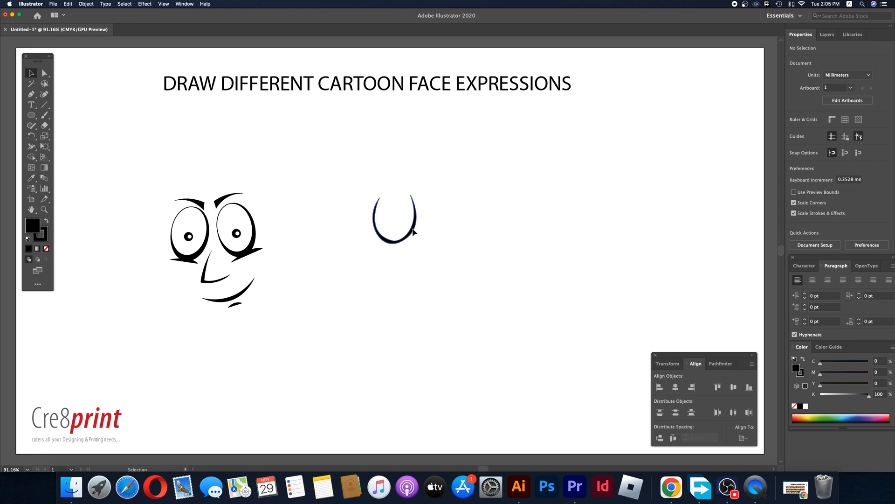
- Add a slightly smaller copy of the eye outline to its right, reflected about the vertical axis and slightly rotated
drag(415, 232, 459, 238)
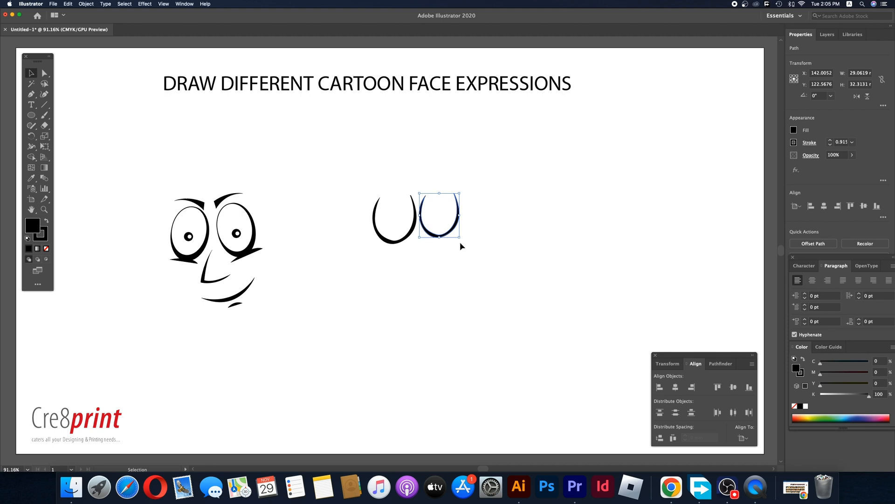
right_click(447, 230)
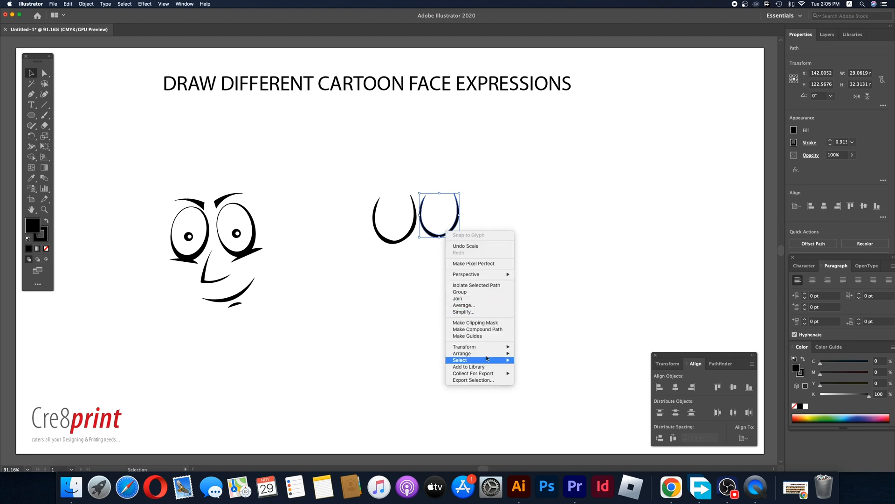
mouse_move(484, 355)
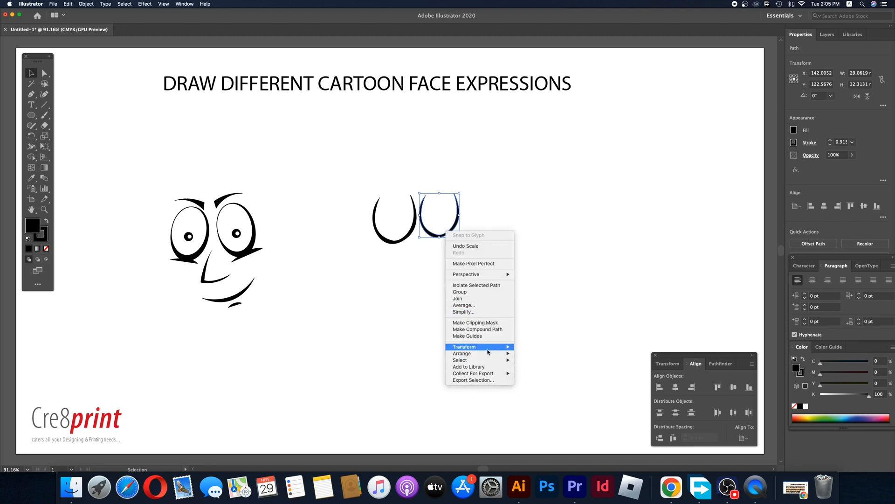
click(530, 371)
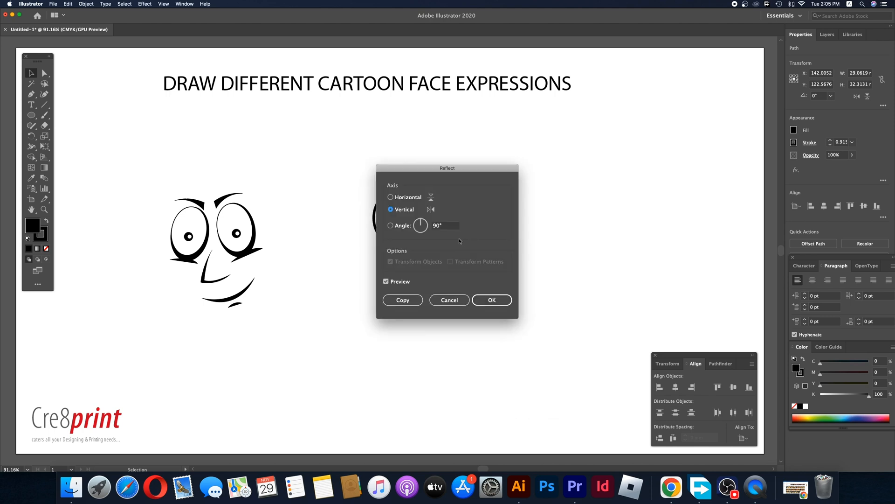
click(491, 299)
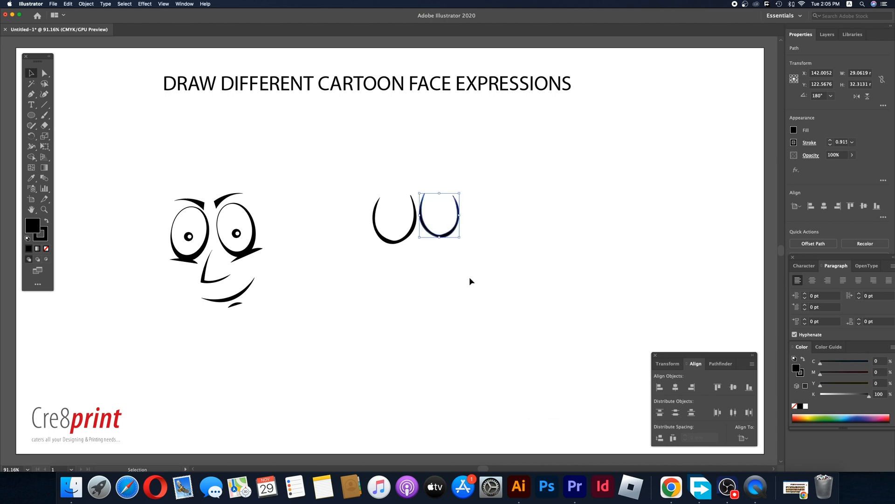
mouse_move(461, 241)
mouse_down()
mouse_move(451, 230)
mouse_move(457, 251)
mouse_up()
click(458, 251)
- Draw a thin wavy black eyelid across the open top of the second face's right eye with the Pen tool
key(p)
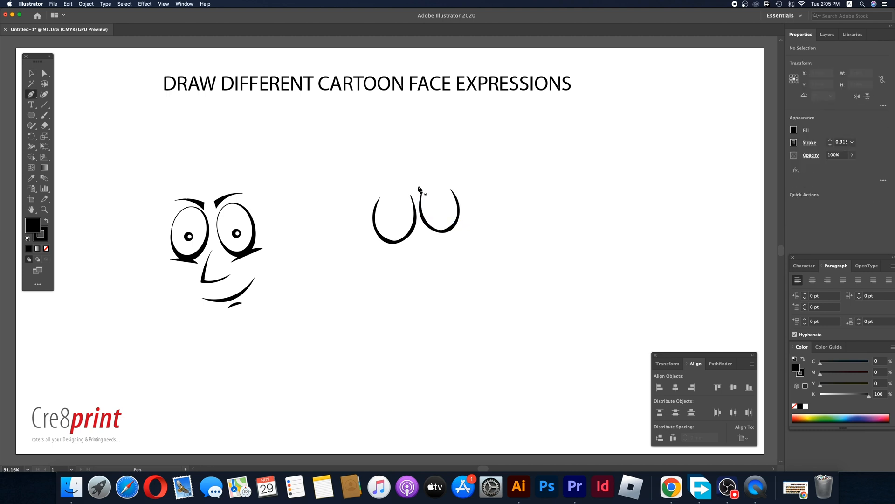
mouse_move(424, 187)
mouse_down()
mouse_move(471, 196)
mouse_move(417, 190)
mouse_up()
click(462, 191)
click(415, 184)
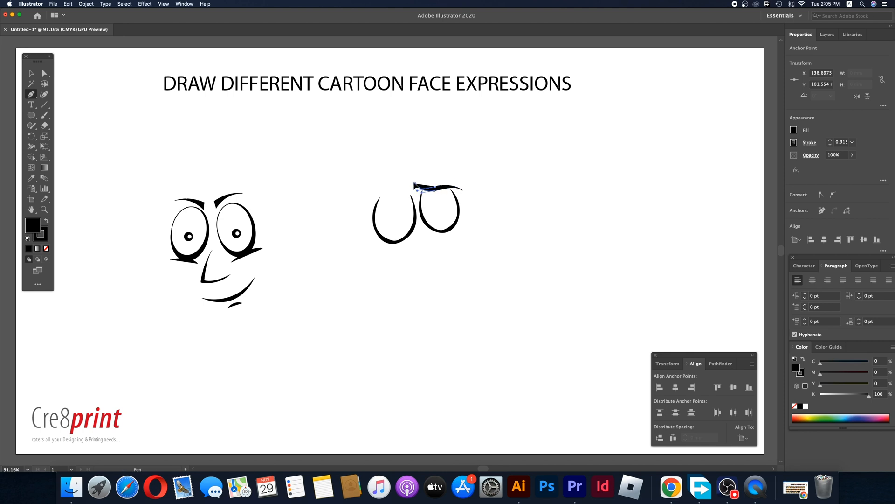
super+click(405, 199)
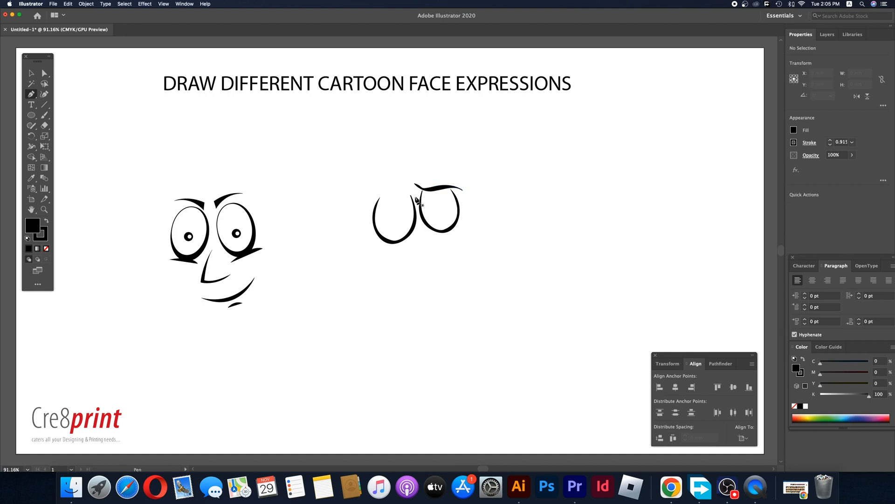
- Draw a matching drooping eyelid across the open top of the second face's left eye
click(415, 189)
mouse_move(394, 195)
mouse_down()
mouse_move(368, 205)
mouse_move(405, 192)
mouse_up()
click(371, 201)
click(413, 188)
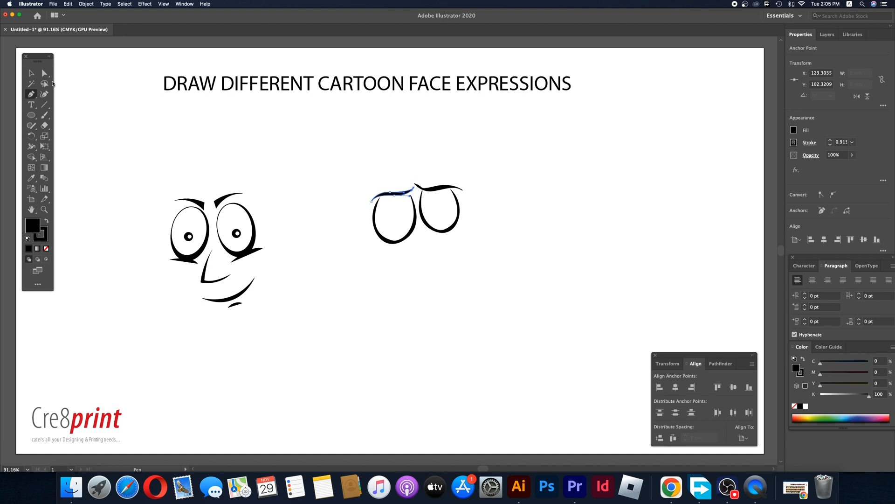
click(31, 72)
click(217, 116)
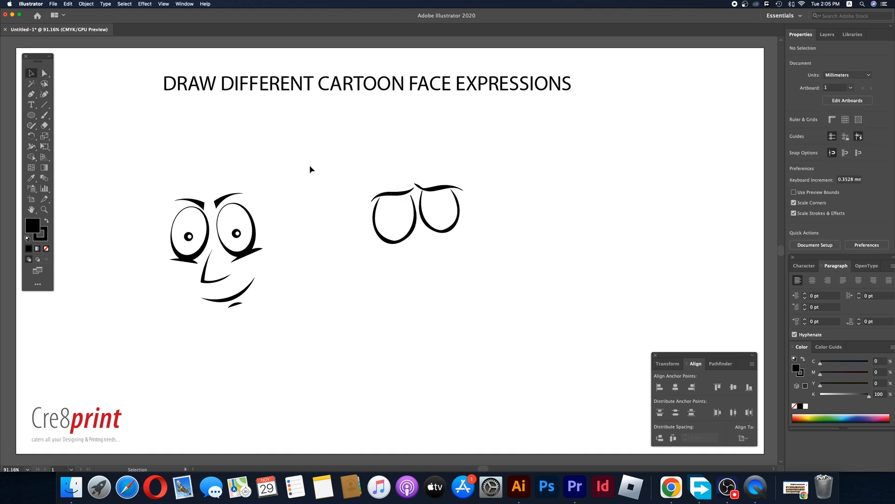
- Nudge the second face's left eye with its lid slightly up and left, and shift the right eye with its lid slightly right
click(386, 199)
drag(411, 230, 412, 230)
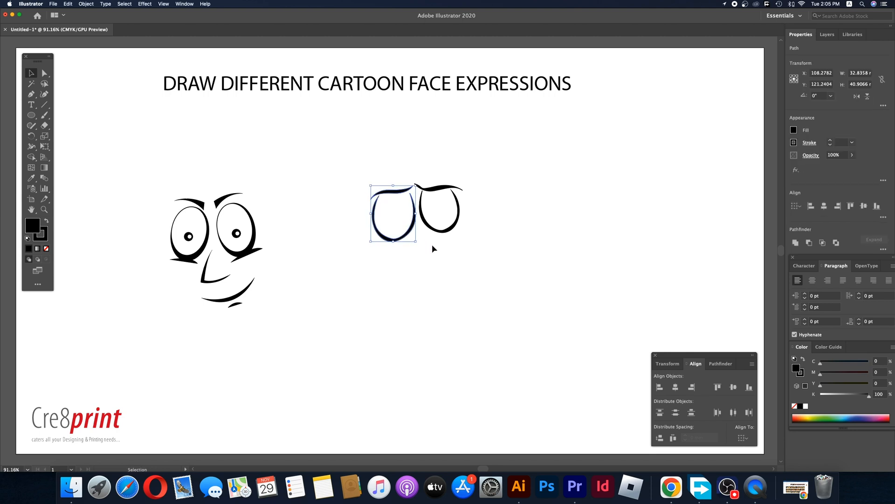
click(430, 242)
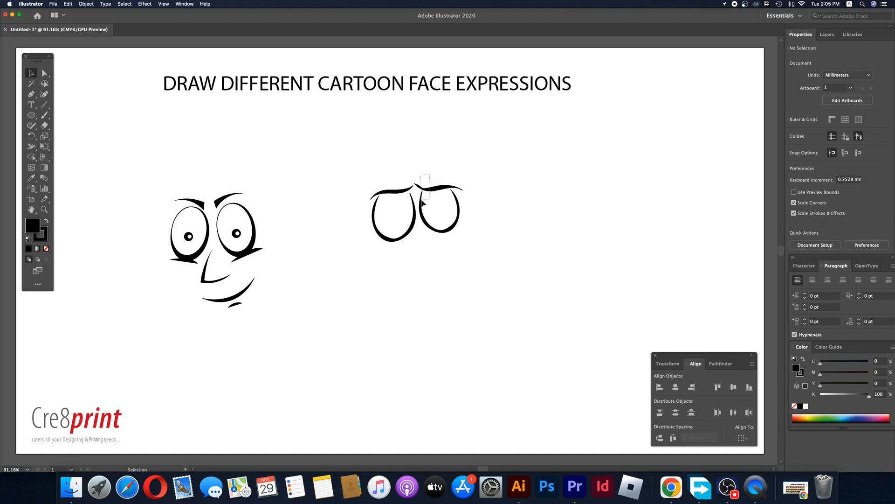
click(438, 188)
drag(437, 189, 441, 188)
click(425, 165)
- Draw a short black frown line between the two eyelids of the second face with the Pen tool
key(p)
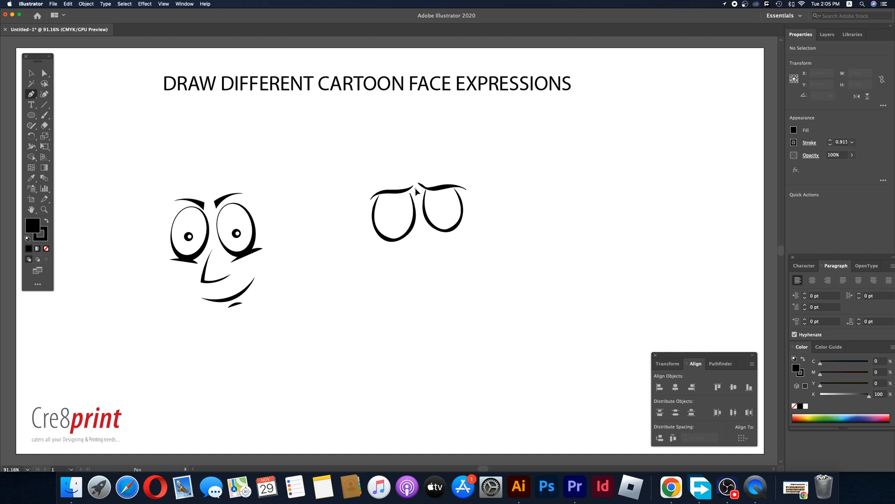
click(415, 189)
drag(423, 202, 425, 204)
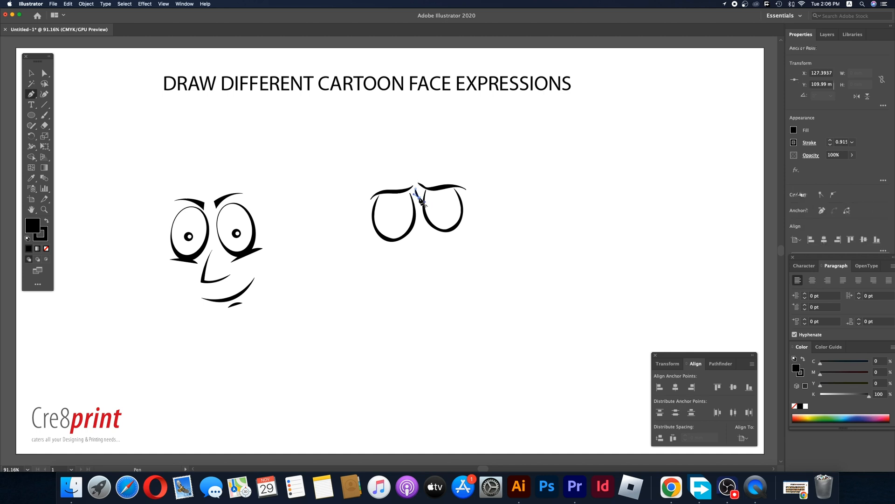
super+click(424, 251)
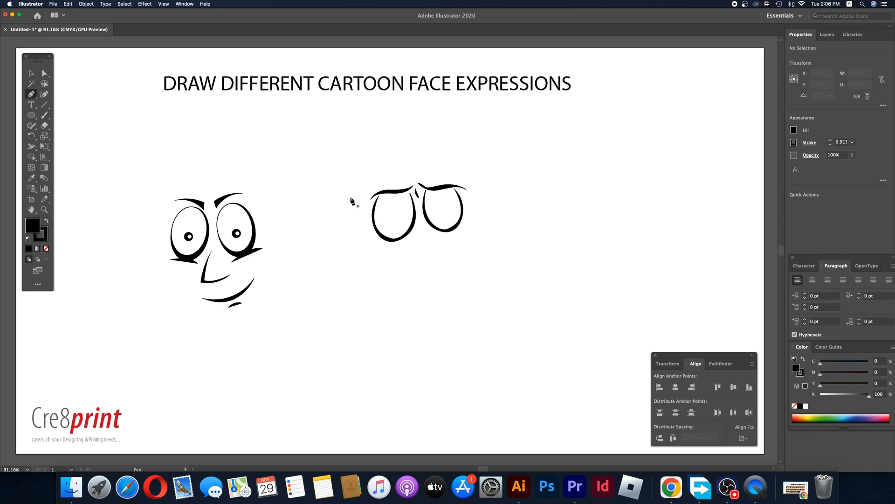
- Copy the first face's pupils into the second face, placing one near the bottom of each eye
click(32, 74)
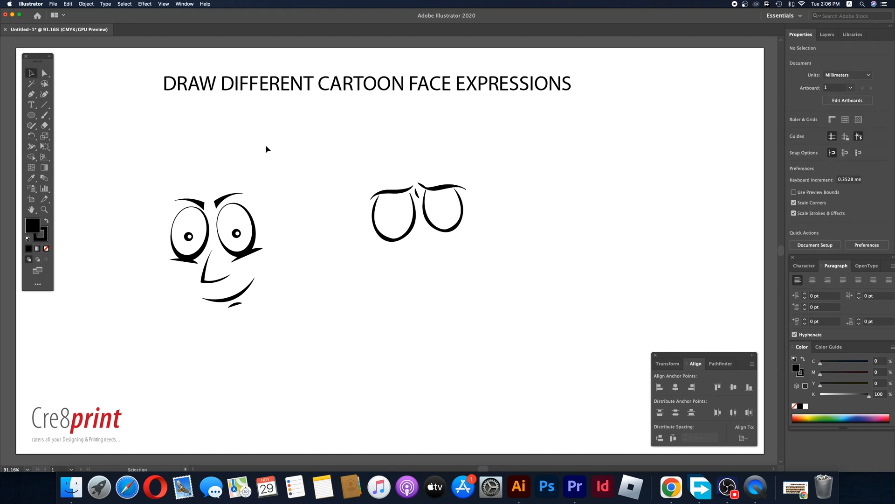
click(236, 233)
drag(300, 241, 400, 239)
click(425, 261)
- Draw a black C-shaped nose with a long upper stroke beneath the second face's right eye, and nudge it slightly left
key(p)
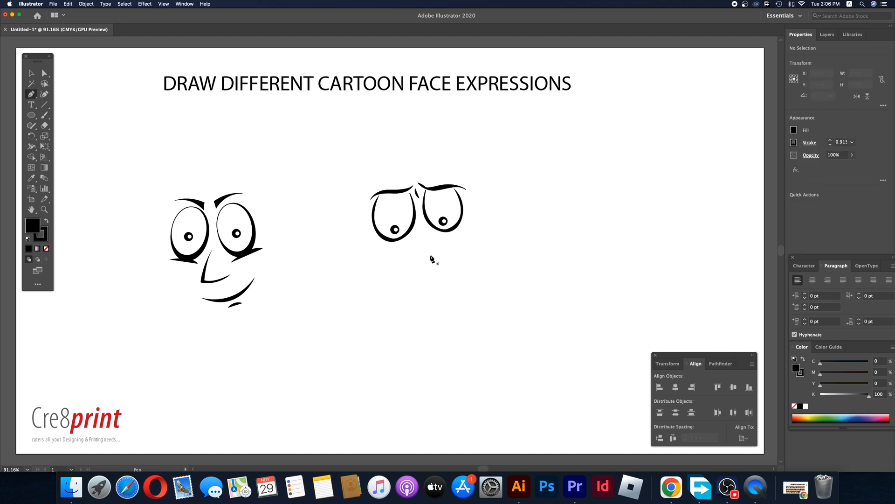
click(455, 231)
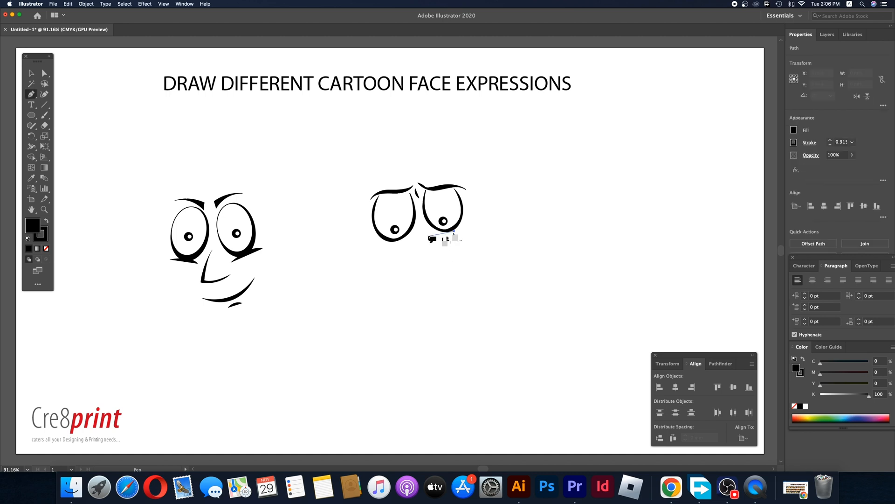
drag(425, 233, 441, 245)
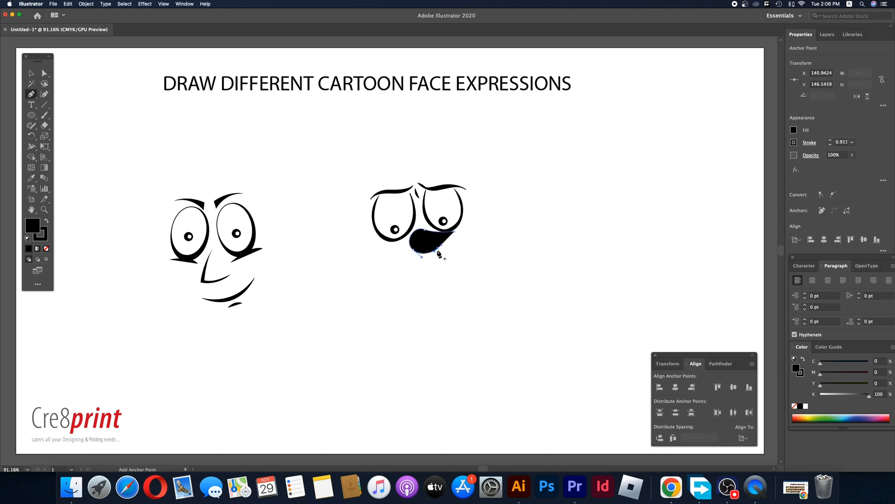
click(438, 248)
mouse_move(416, 249)
mouse_down()
mouse_move(411, 242)
mouse_move(426, 234)
mouse_up()
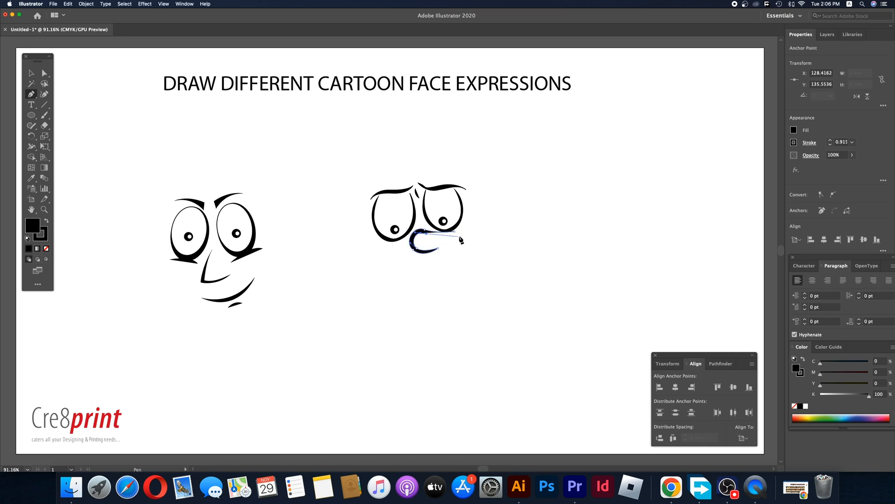
click(456, 232)
key(v)
click(273, 133)
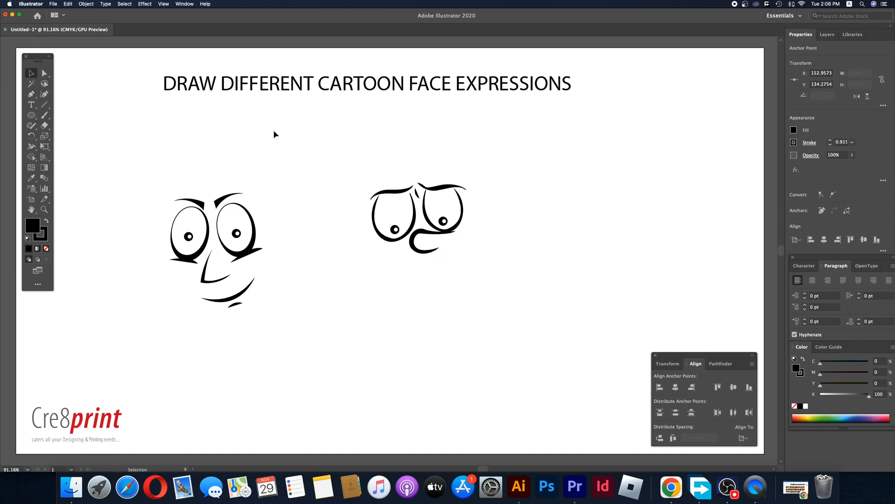
click(422, 236)
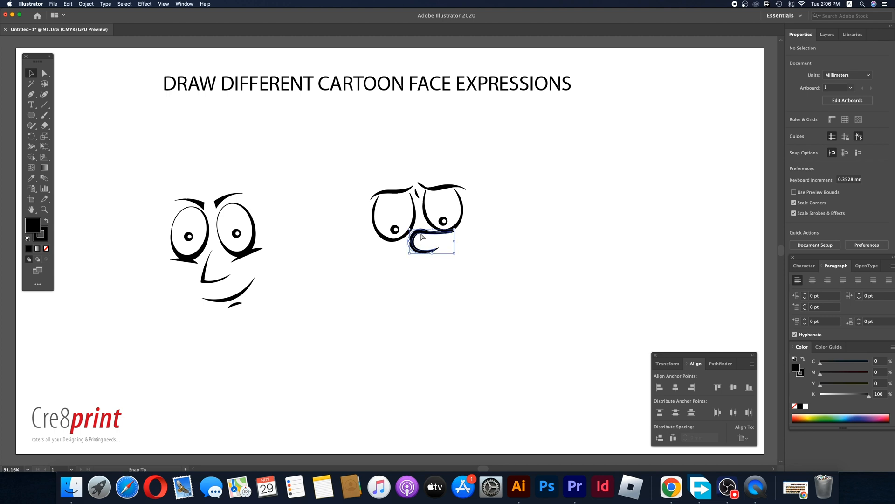
click(466, 256)
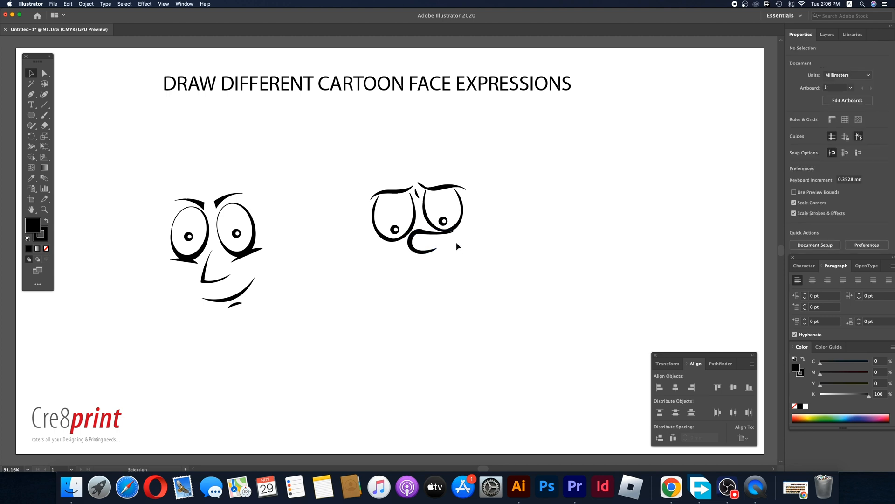
- Draw a small ellipse, about 8.2 by 6.1 mm, between the two faces and give it a white fill with a black outline
click(32, 116)
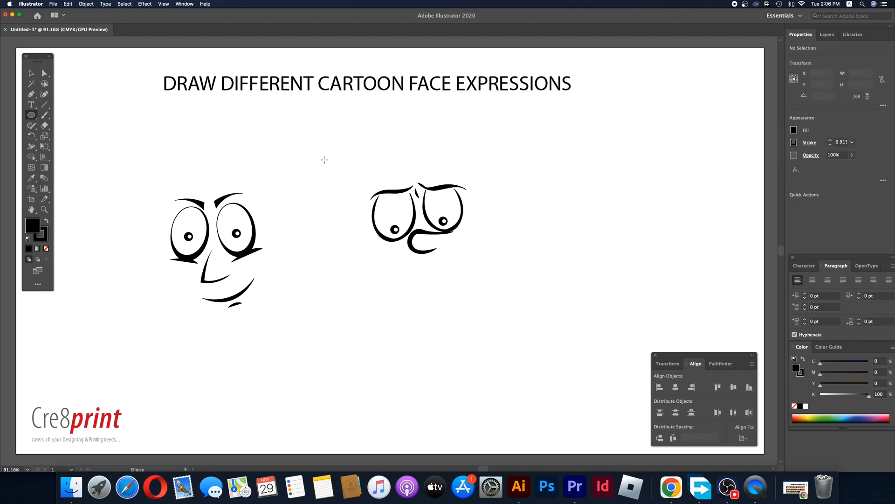
drag(331, 167, 331, 168)
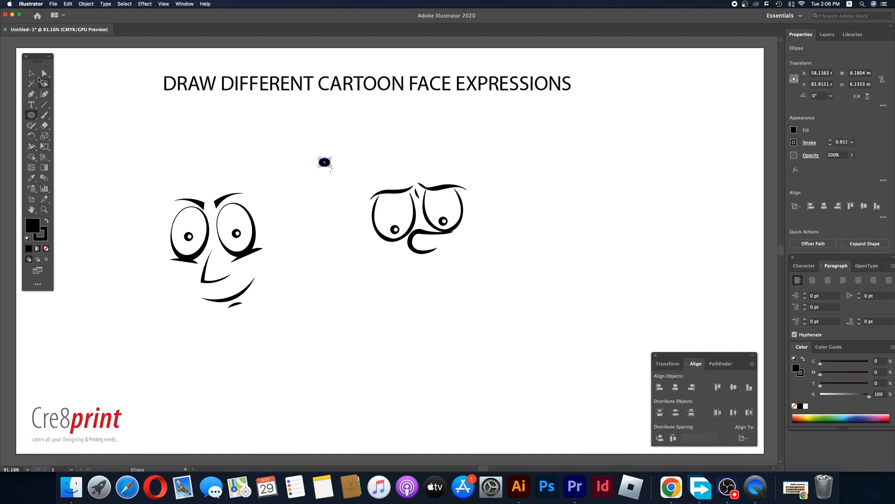
key(v)
click(806, 406)
key(x)
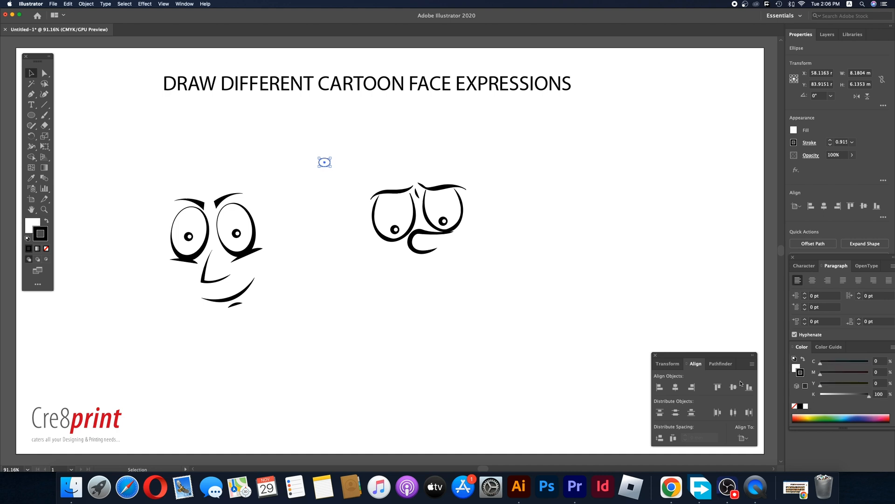
click(487, 283)
click(328, 166)
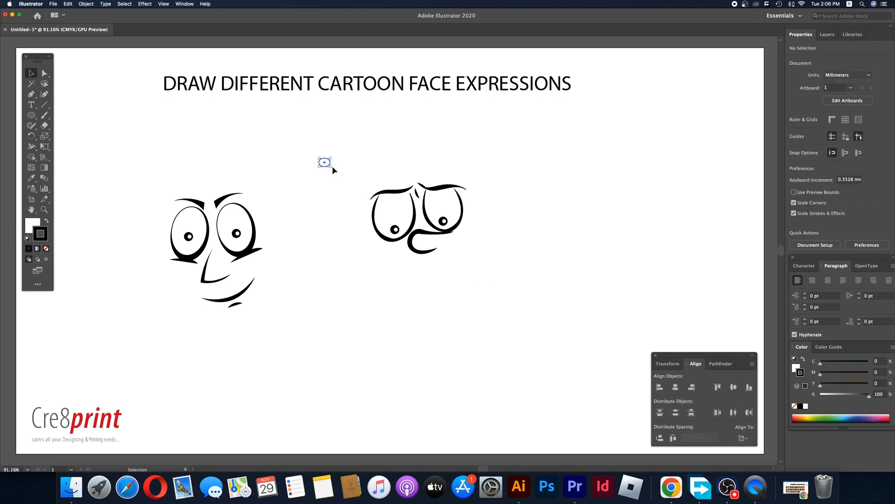
click(333, 170)
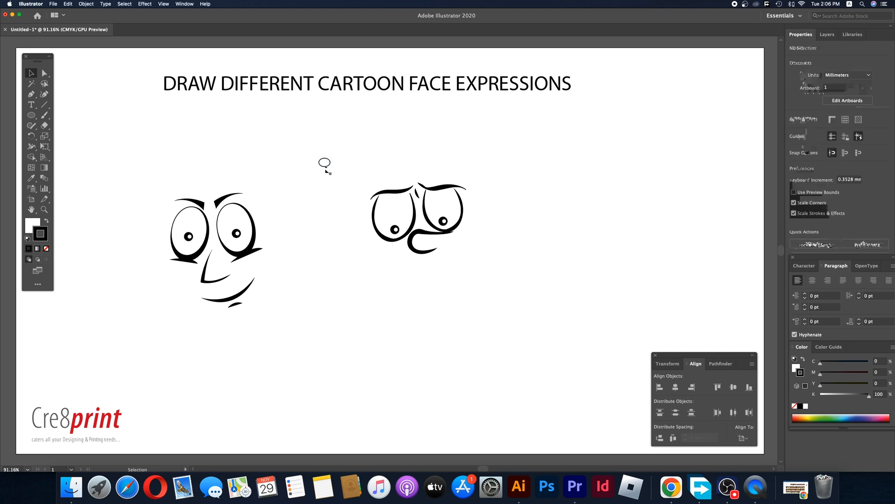
- Move the ellipse to the outer corner of the second face's right eye as a tear, and add a slightly rotated copy below it
drag(326, 166, 447, 222)
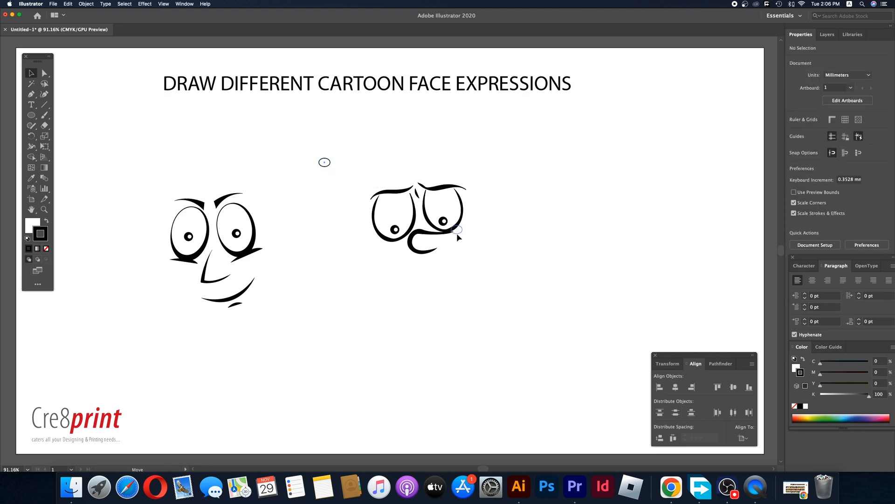
drag(459, 234, 470, 243)
click(472, 241)
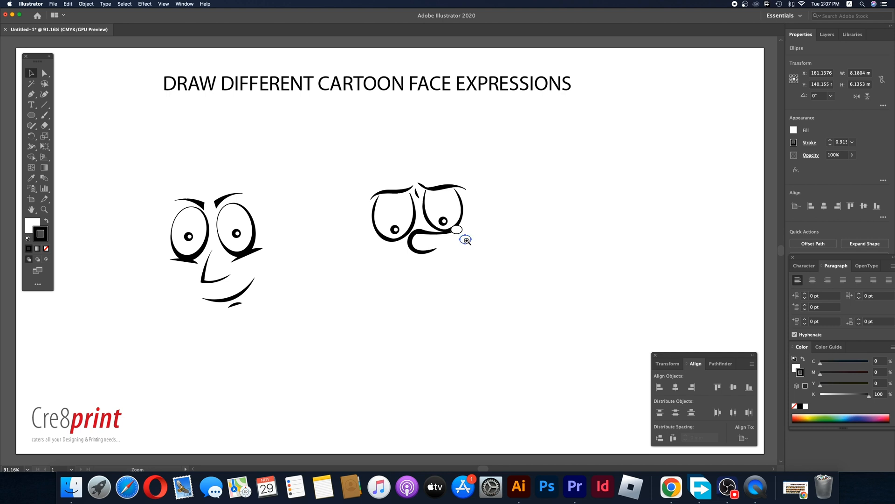
click(466, 240)
mouse_move(395, 256)
mouse_down()
mouse_move(398, 265)
mouse_move(394, 257)
mouse_up()
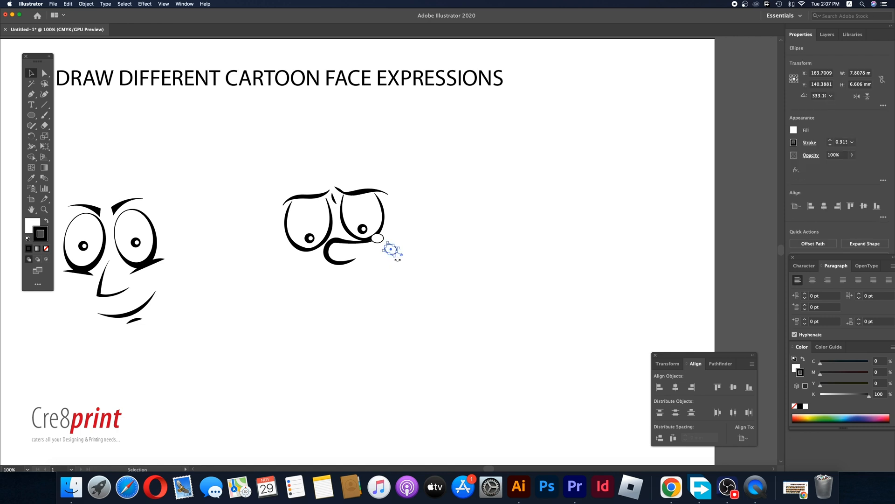
click(392, 254)
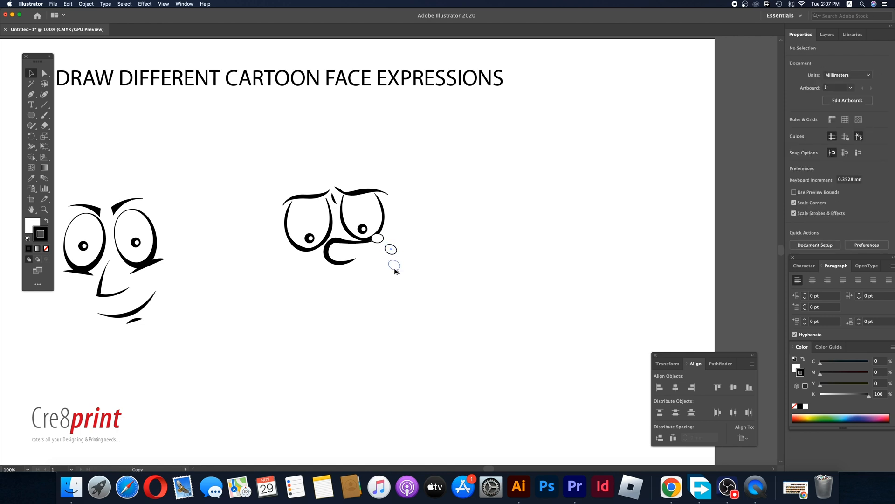
- Add a third, smaller tear of about 5.4 by 4.5 mm below the two tears beside the second face's right eye
drag(395, 269, 397, 267)
click(384, 253)
drag(396, 256, 395, 253)
click(395, 259)
- Copy tears to the second face's left eye, a larger one on its lower edge and the small one beneath it
drag(391, 249, 301, 253)
click(300, 259)
drag(391, 265, 298, 259)
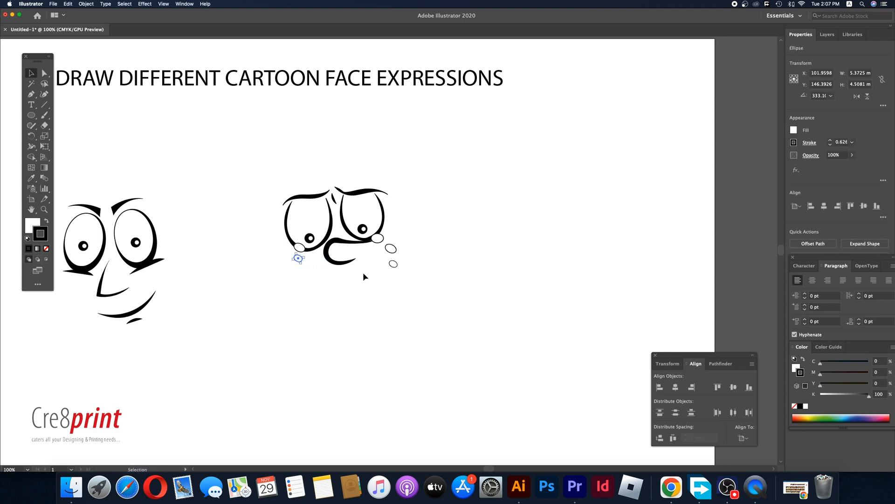
- Draw a narrow, wavy closed mouth shape, about 43 by 9 mm, beneath the second face's nose with the Pen tool
key(p)
click(318, 285)
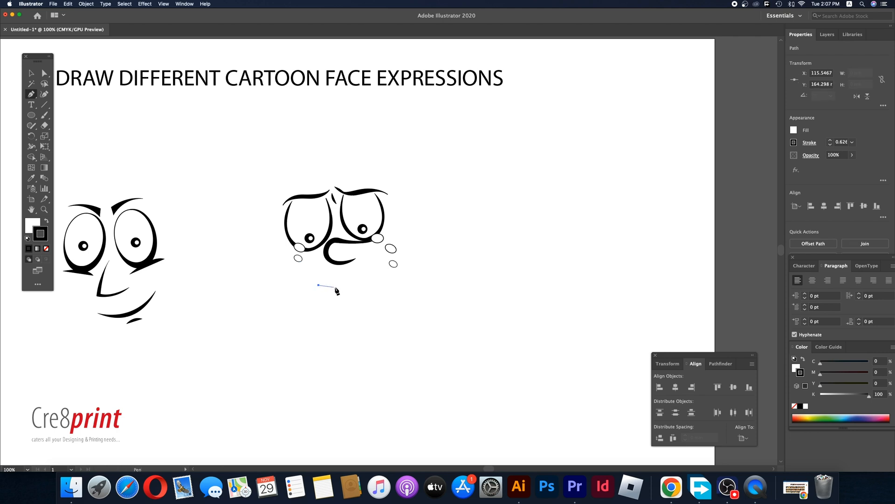
drag(353, 284, 385, 290)
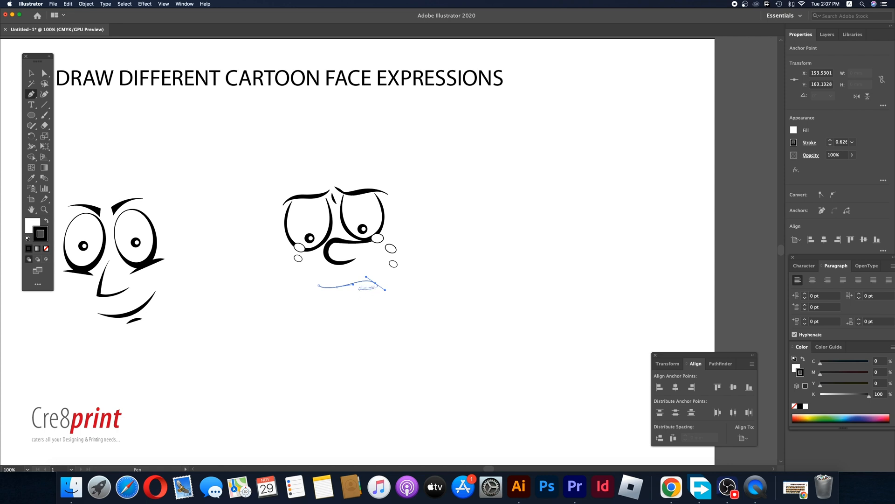
drag(353, 288, 344, 287)
super+click(319, 298)
click(316, 296)
drag(318, 285, 330, 288)
- Place two short black crease marks around the second face's mouth, one upright beside its left end and one tilted beneath it
key(v)
click(169, 170)
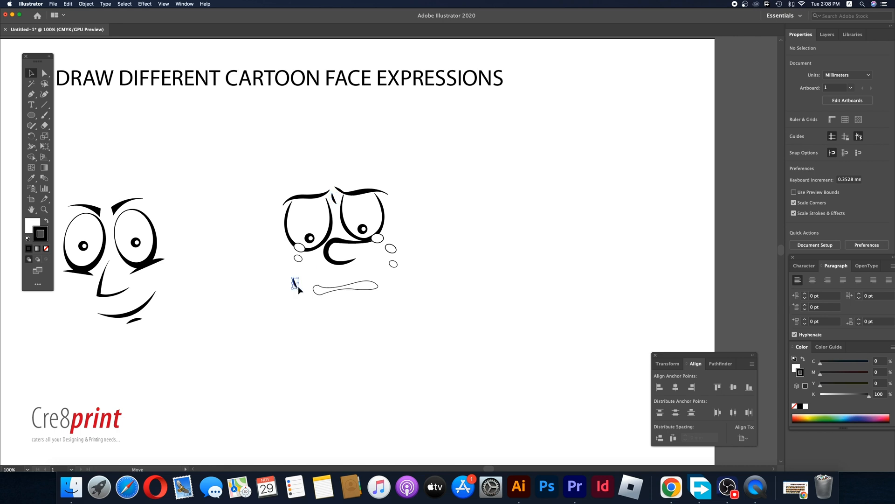
click(294, 282)
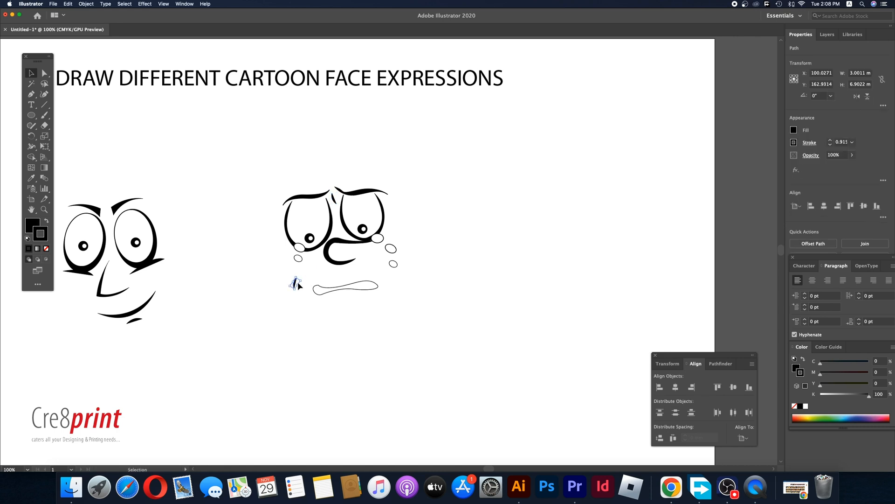
click(306, 289)
drag(305, 287, 342, 294)
click(324, 288)
click(343, 298)
click(344, 303)
click(357, 297)
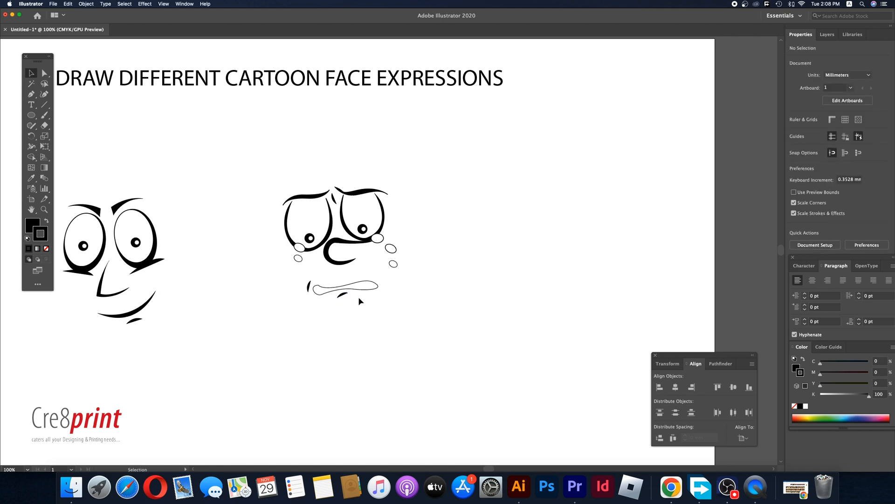
- Raise the stroke weight of the second face's mouth outline to at least 3 pt, and move the mouth with its crease marks slightly up
click(362, 290)
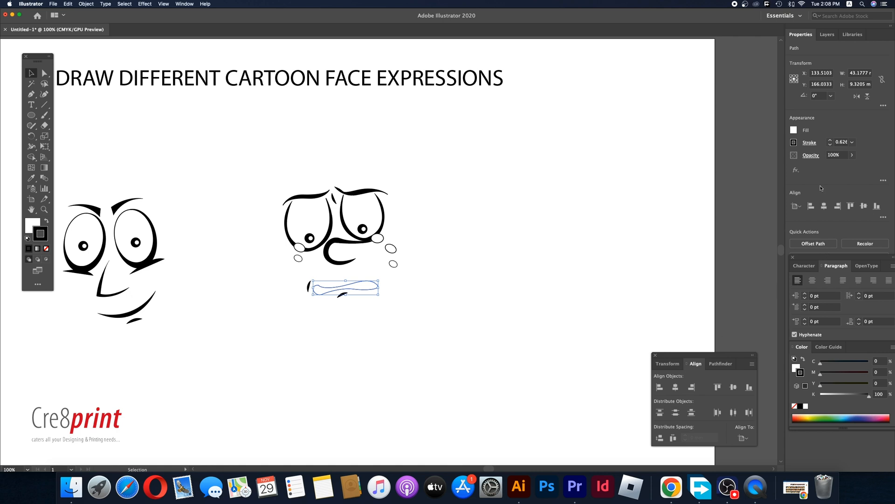
click(830, 141)
click(830, 141)
click(830, 141)
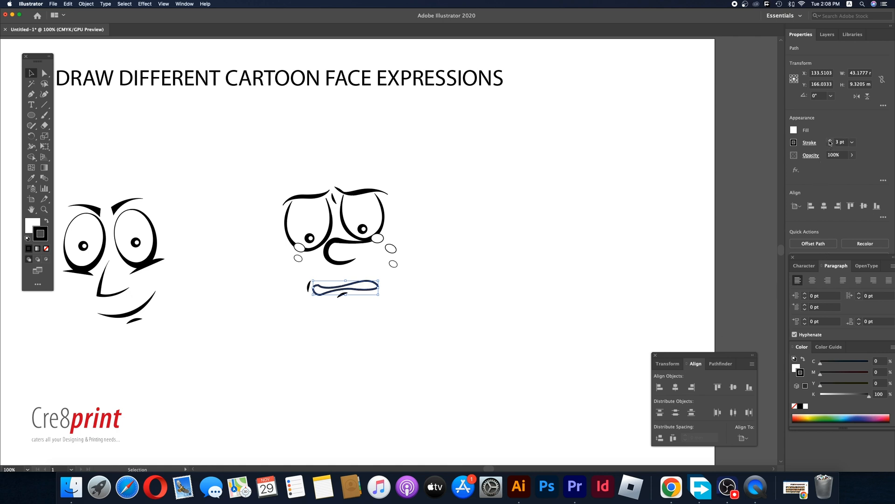
click(830, 140)
click(465, 272)
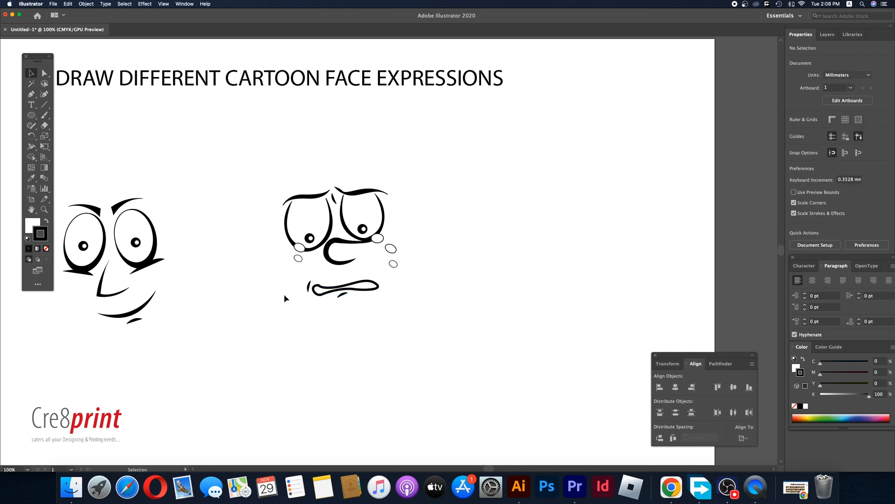
drag(286, 297, 356, 278)
click(366, 306)
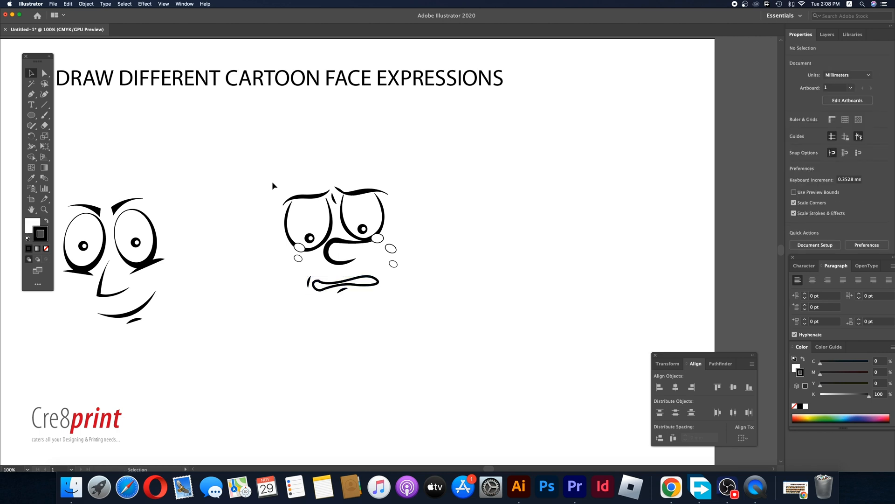
- Group all parts of the first face, and group all parts of the second face
drag(267, 175, 432, 327)
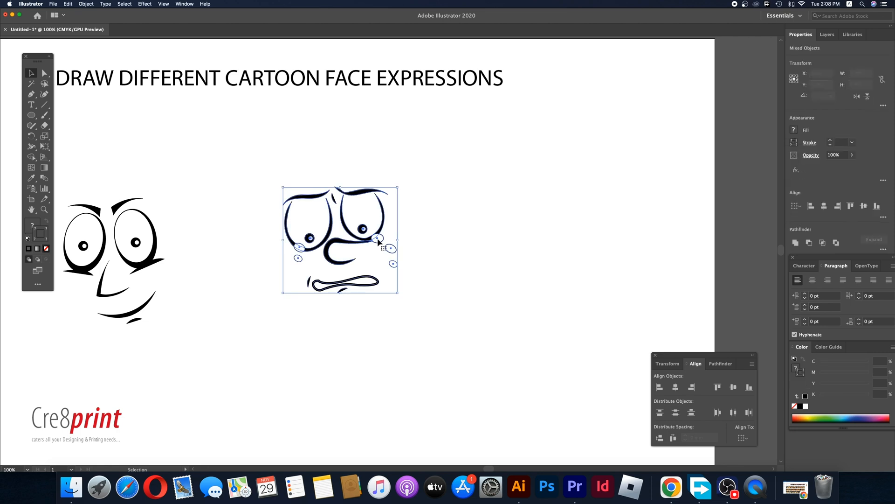
drag(372, 245, 320, 256)
click(363, 251)
key(z)
click(307, 257)
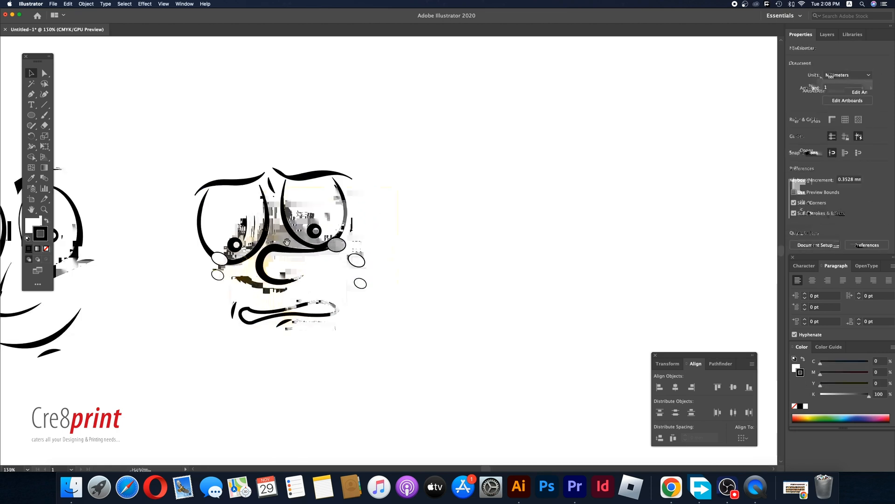
alt+click(287, 242)
alt+click(288, 242)
key(v)
drag(292, 211, 389, 308)
key(super+g)
drag(404, 203, 501, 314)
key(super+g)
click(518, 259)
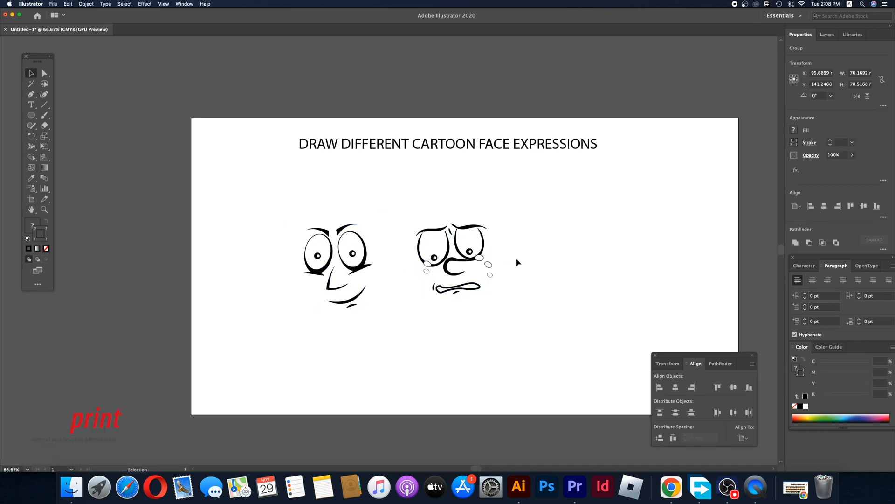
- Copy the first face into the empty area right of the second face and ungroup the copy
key(space)
drag(528, 262, 464, 261)
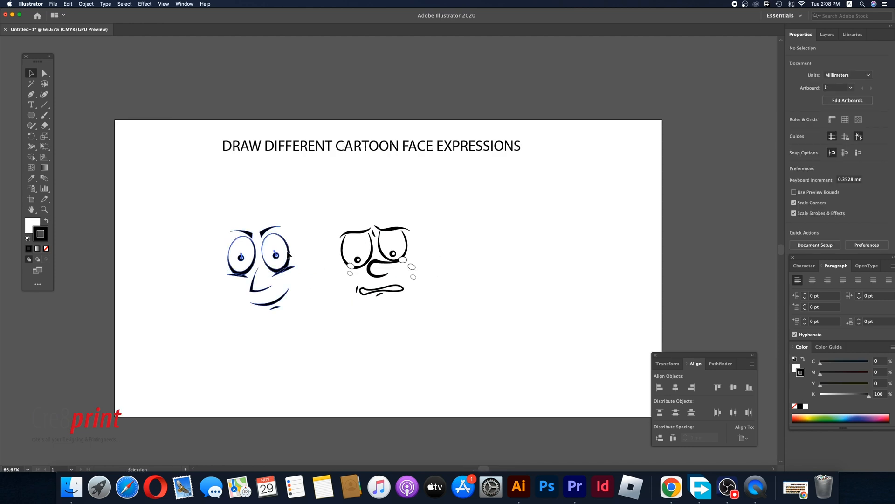
drag(302, 255, 561, 236)
right_click(546, 235)
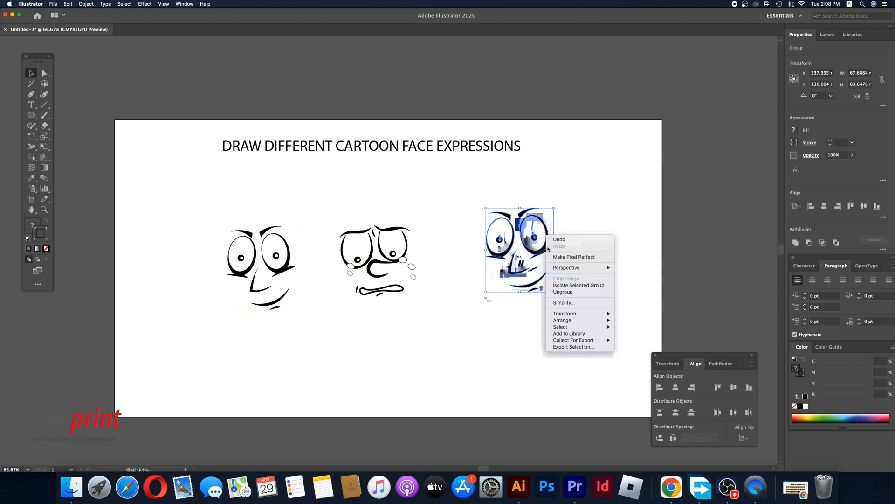
click(563, 292)
click(515, 306)
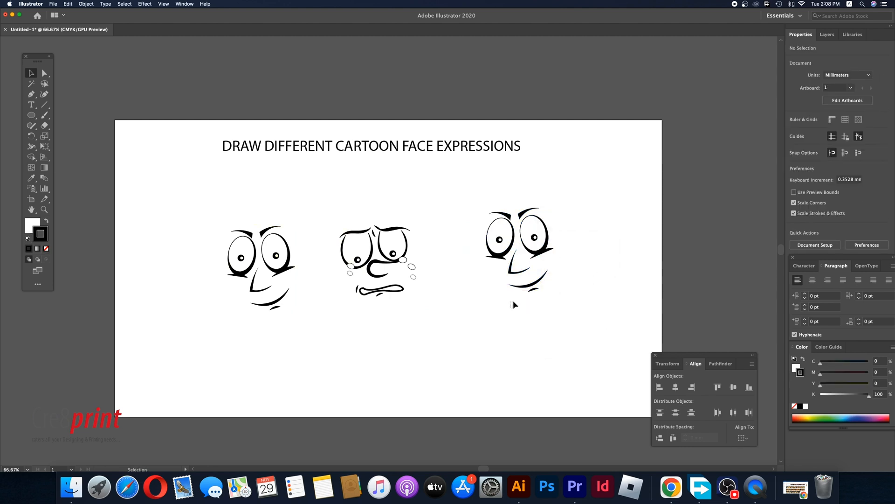
- Delete the third face's nose, mouth, eyebrows and under-eye lines, keeping only the eyes with their pupils
drag(507, 294, 540, 290)
key(Delete)
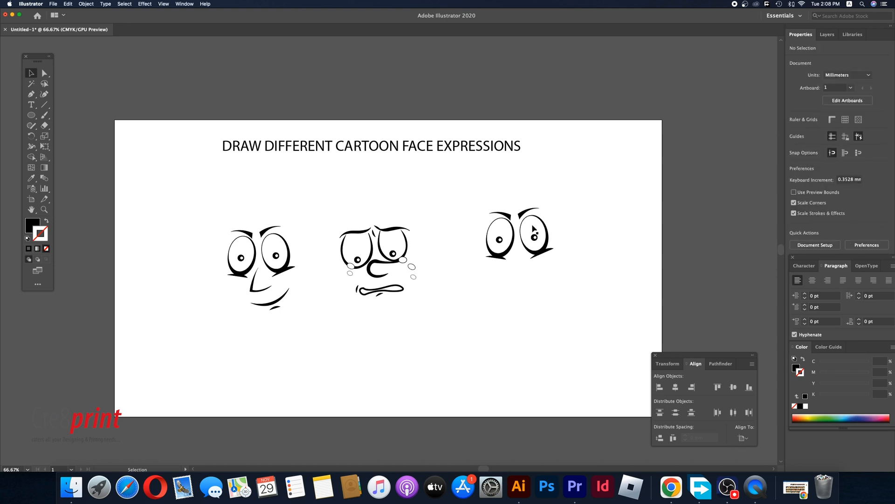
click(529, 213)
key(Delete)
click(508, 215)
key(Delete)
click(552, 252)
key(Delete)
click(500, 256)
key(Delete)
- Move both pupils of the third face up inside their eyes
click(536, 241)
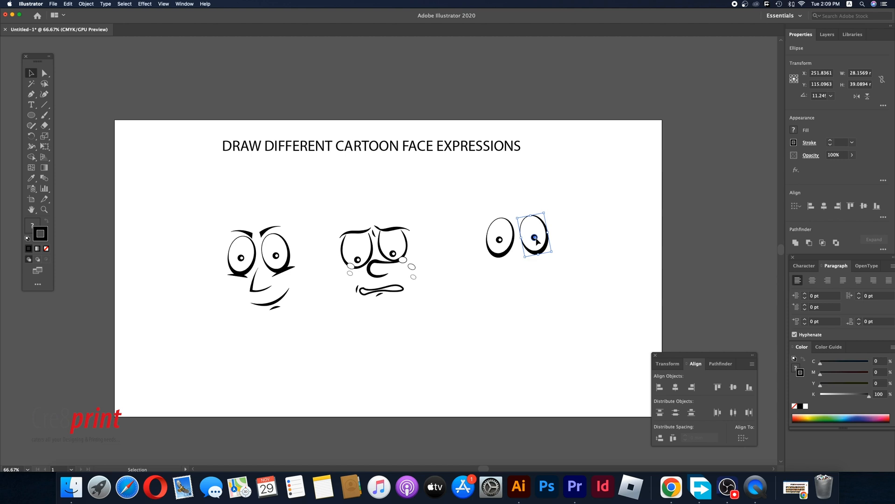
drag(536, 237, 500, 232)
click(566, 238)
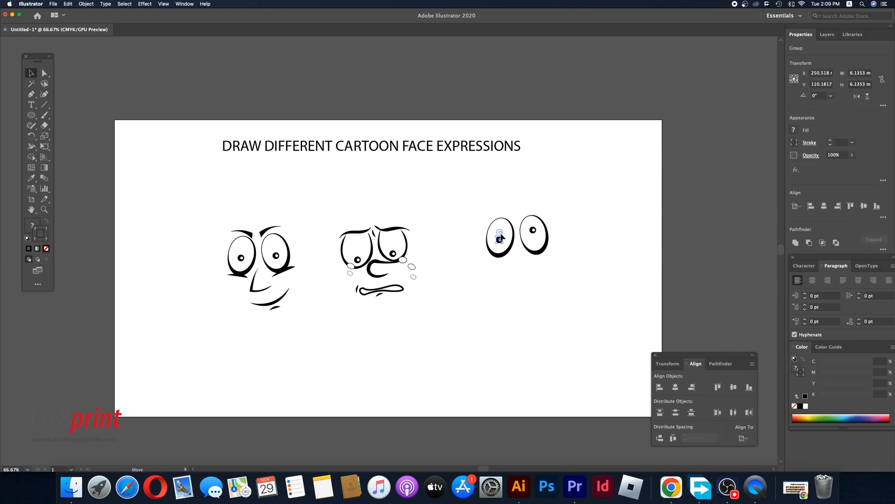
click(527, 269)
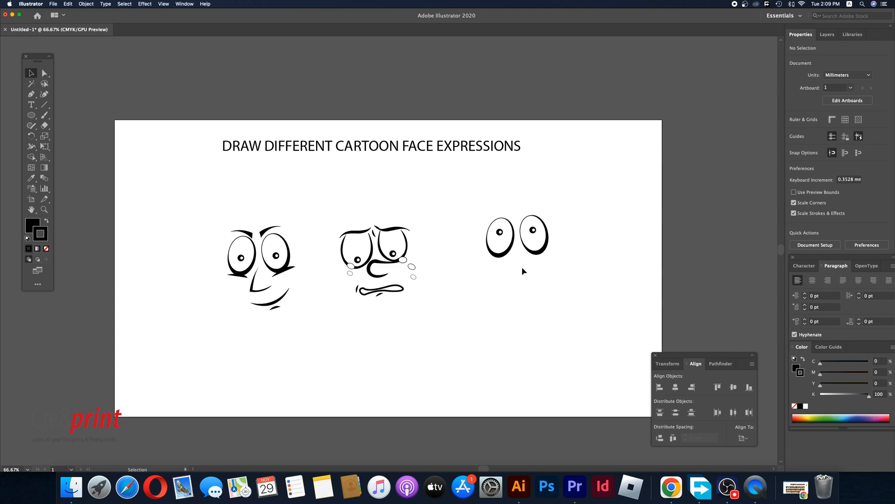
- Draw a short black arched eyebrow, about 8.4 by 4.8 mm, above the third face's right eye with the Pen tool
key(p)
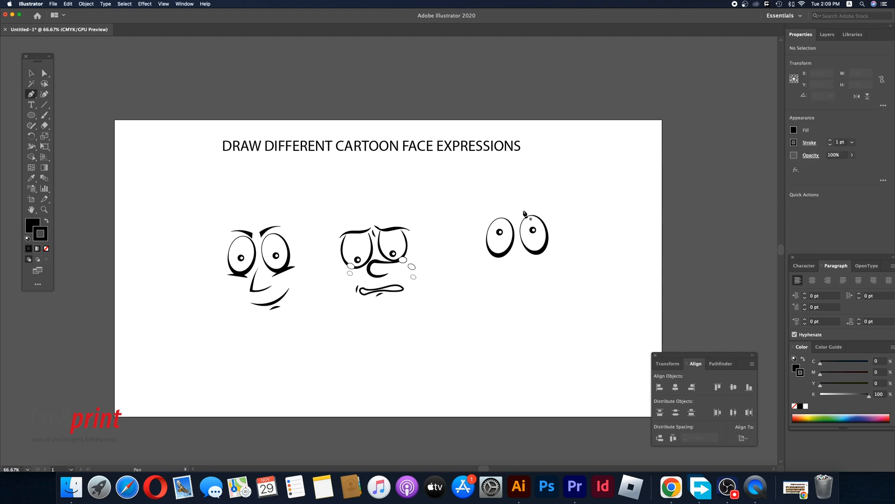
click(521, 212)
drag(529, 208, 533, 211)
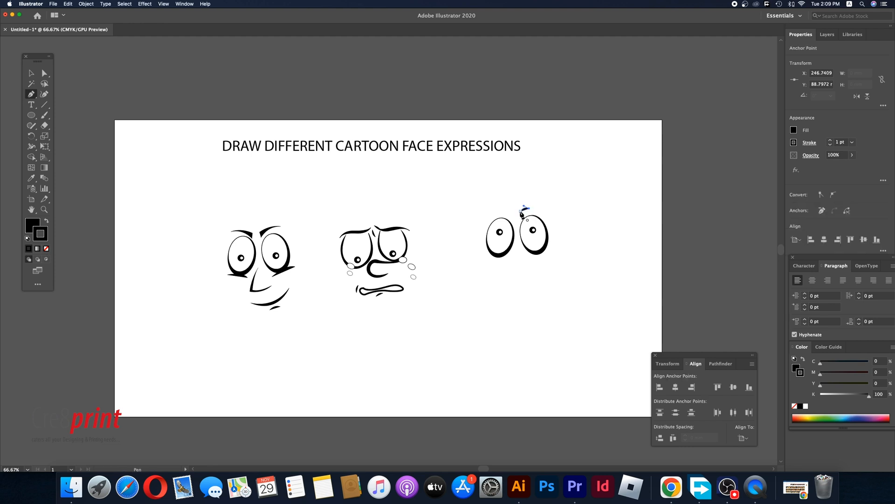
drag(518, 221, 517, 220)
super+click(498, 214)
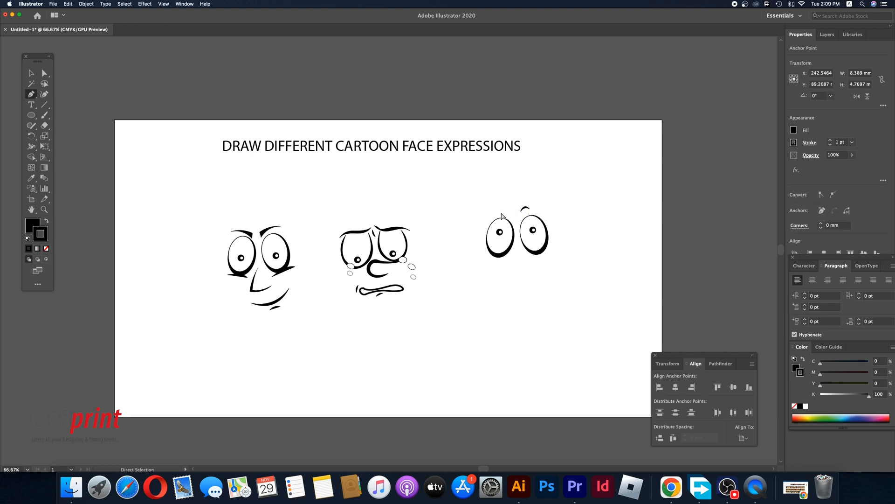
super+click(526, 208)
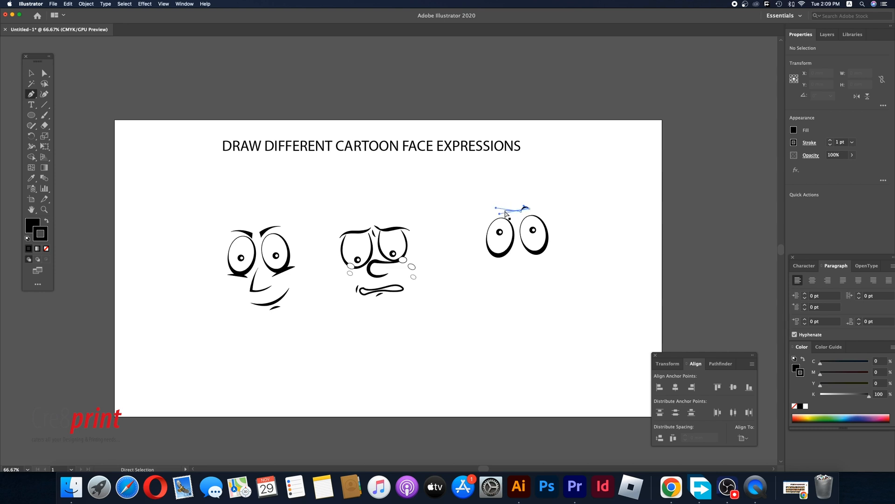
- Shift the title right and slightly down, and copy the short eyebrow above the third face's left eye
key(v)
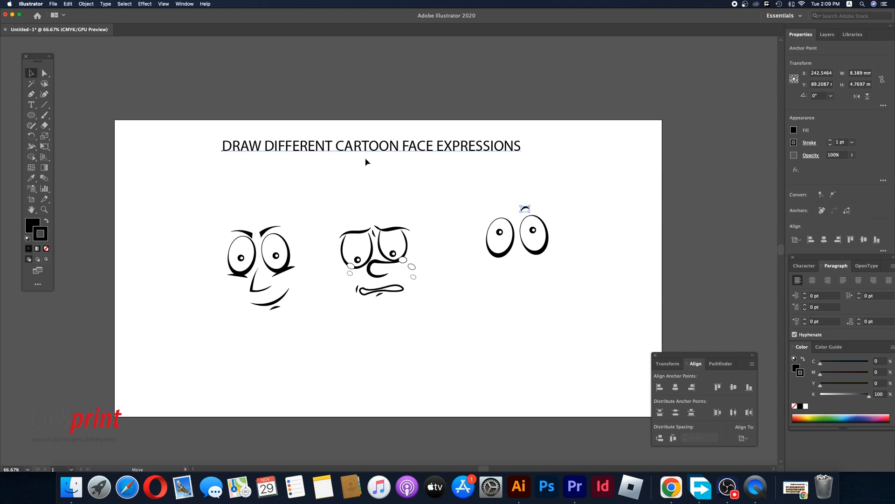
drag(366, 161, 422, 167)
drag(530, 210, 508, 216)
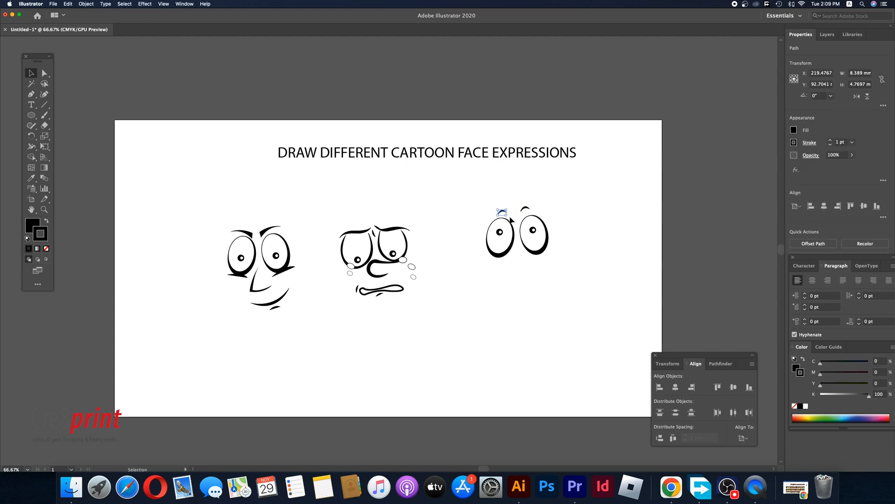
- Slightly adjust the placement of the short eyebrow above the third face's left eye
click(513, 213)
key(super+1)
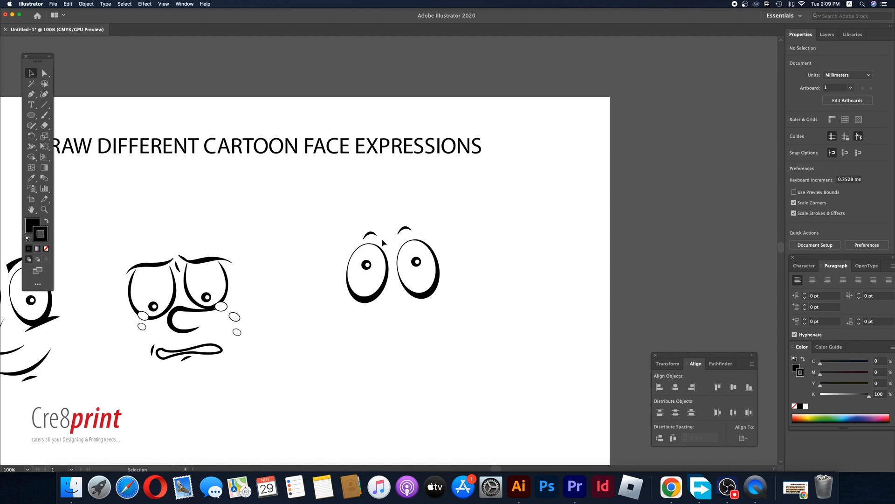
click(374, 236)
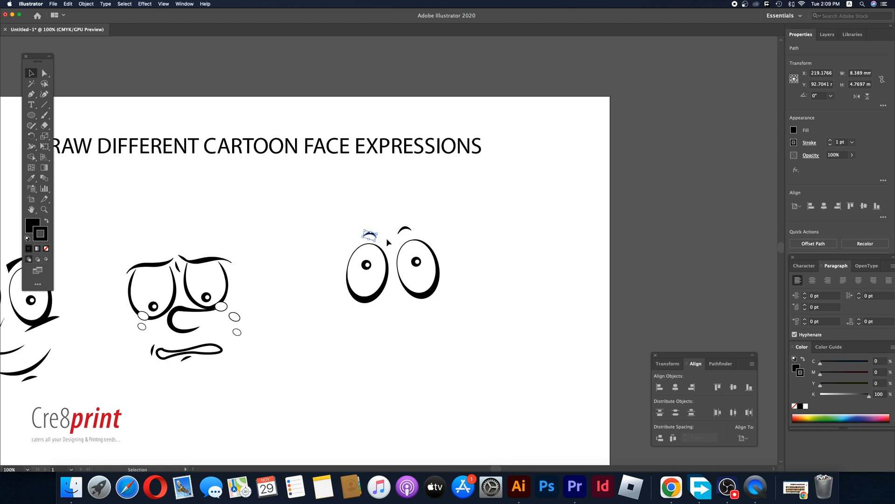
click(403, 293)
- Draw a tapered black hook-shaped nose beneath and between the third face's eyes with the Pen tool
key(p)
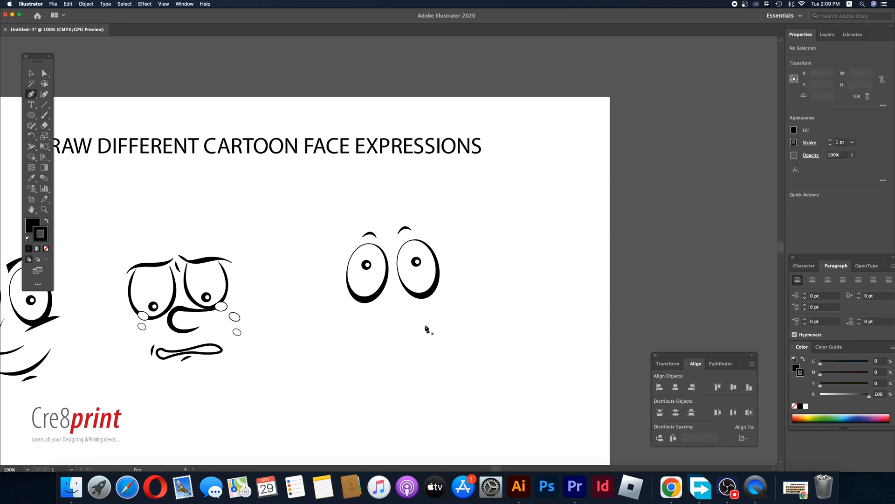
click(410, 309)
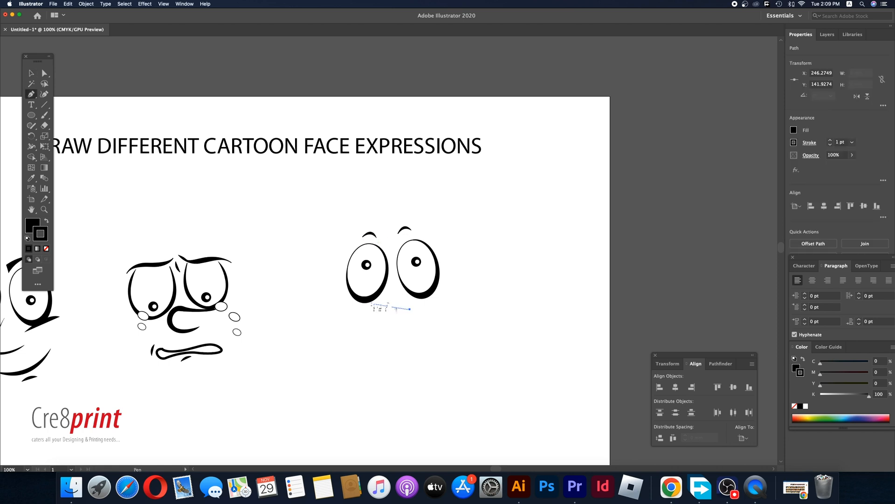
drag(380, 300, 363, 306)
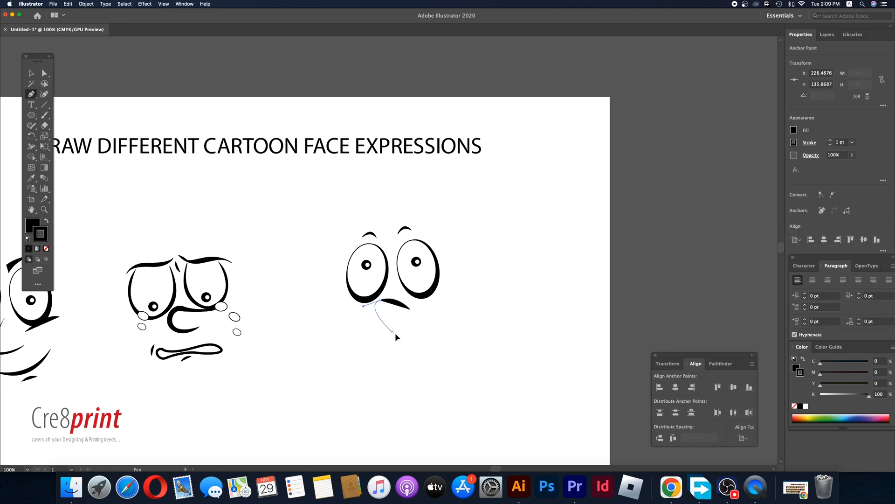
drag(392, 332, 408, 337)
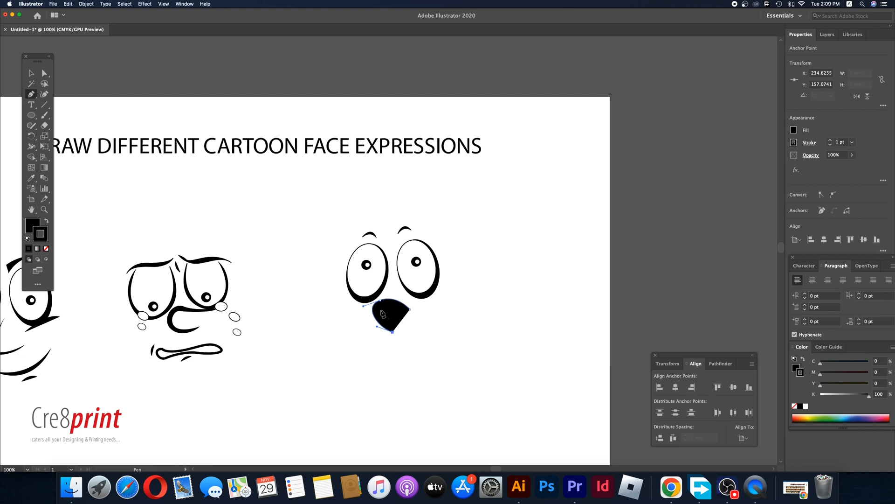
drag(380, 304, 417, 313)
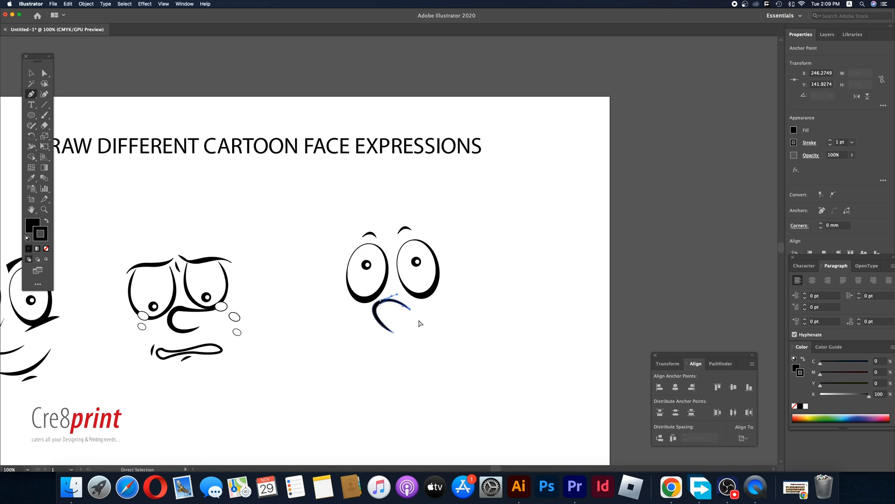
super+click(420, 323)
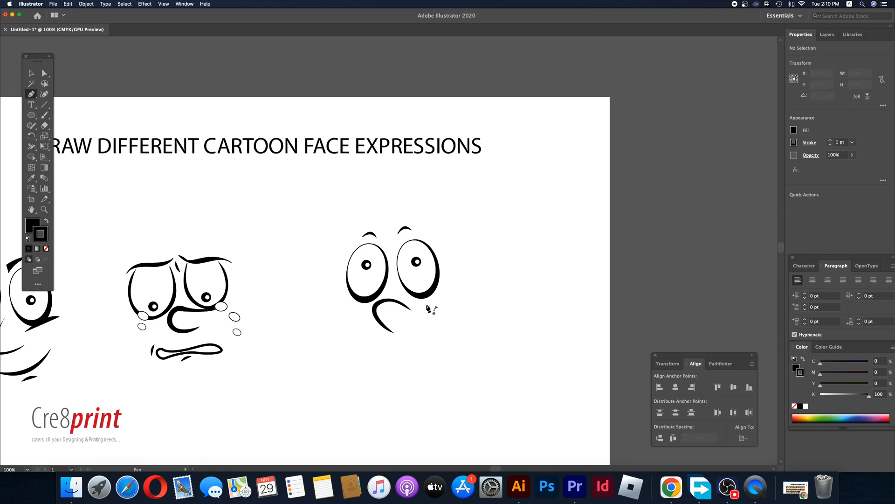
- Draw a black curved cheek crease, about 17.2 by 14.6 mm, under the third face's right eye and shift it slightly down
click(424, 306)
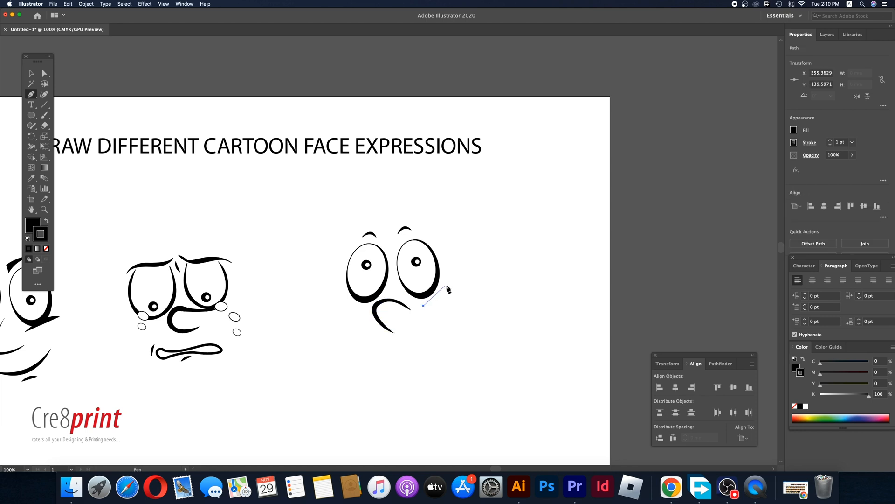
drag(449, 285, 467, 290)
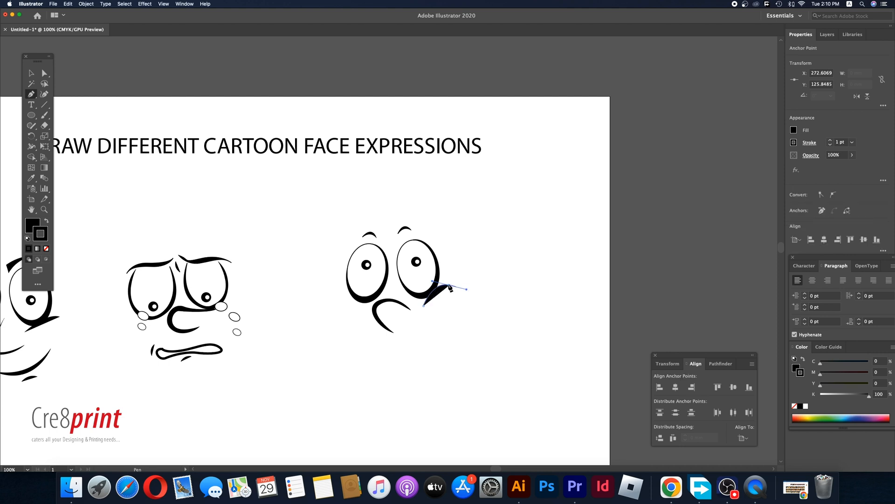
click(449, 285)
drag(420, 337, 419, 335)
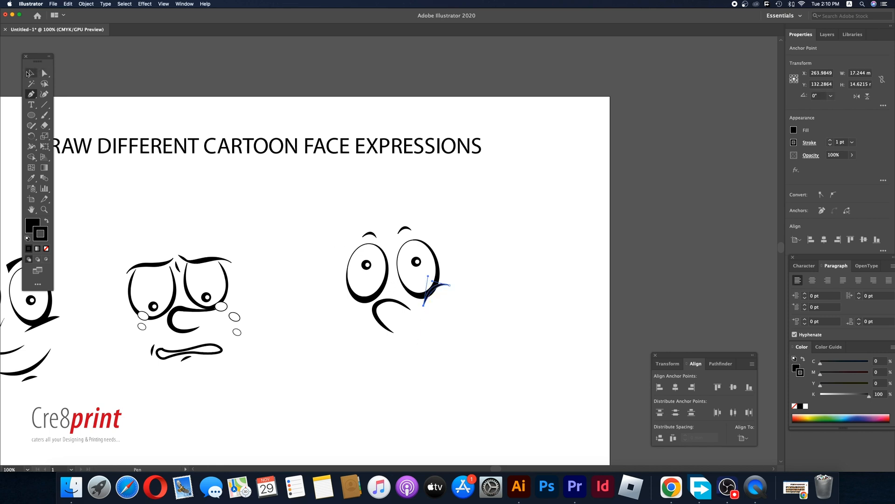
click(28, 73)
click(464, 296)
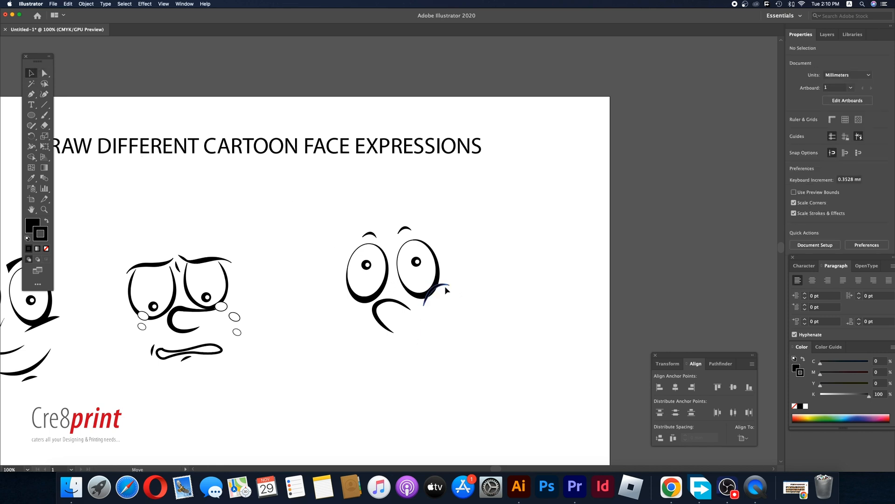
drag(446, 288, 445, 291)
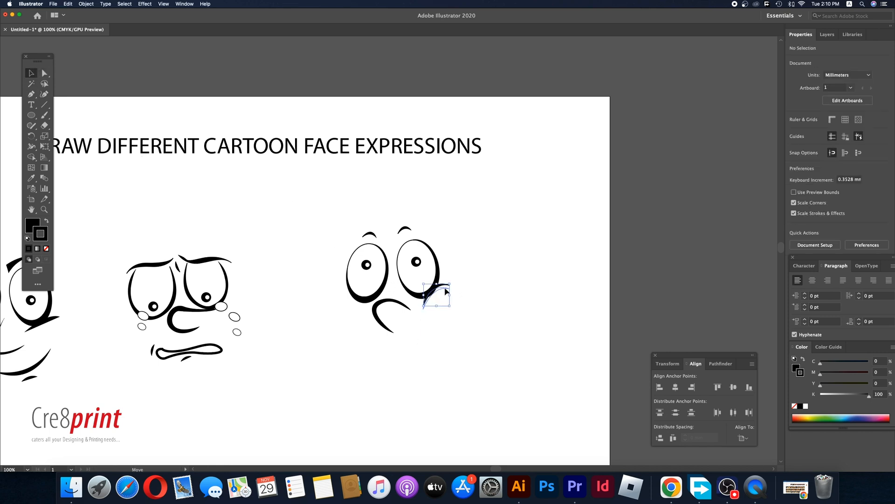
click(416, 331)
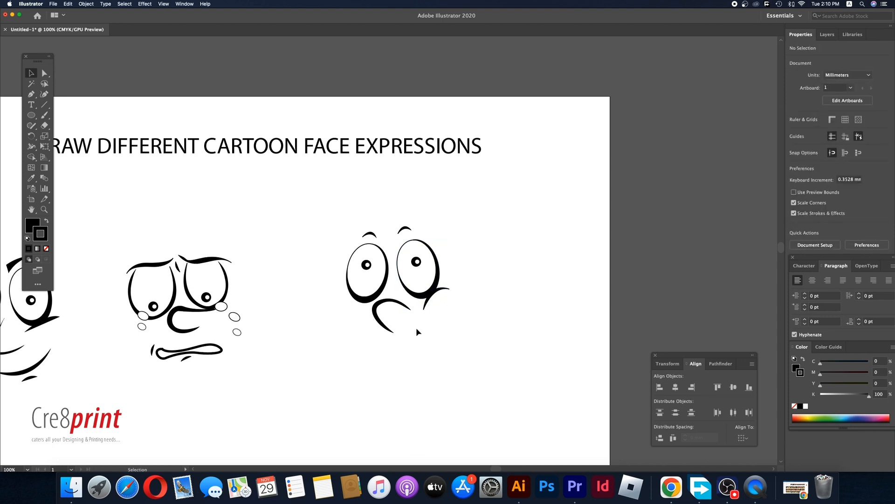
- Draw a wide tapered smile, about 47 by 30.7 mm, below the third face's nose with the Pen tool and nudge it up and right
key(p)
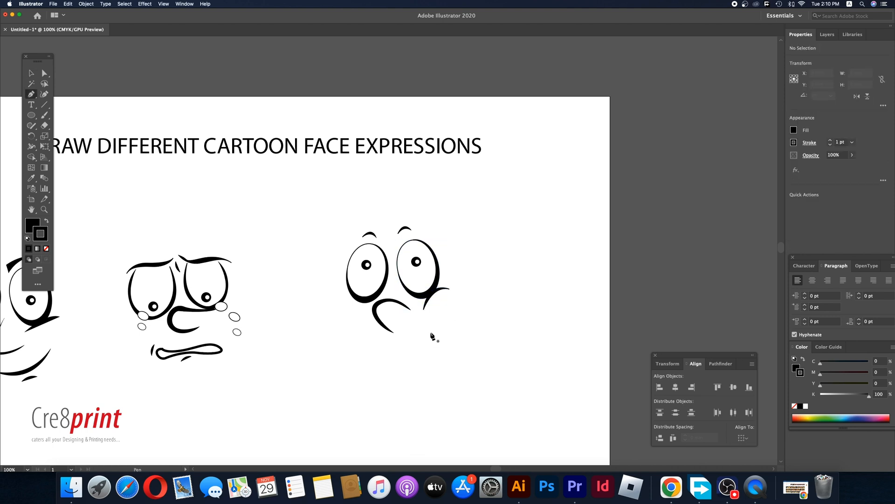
click(436, 326)
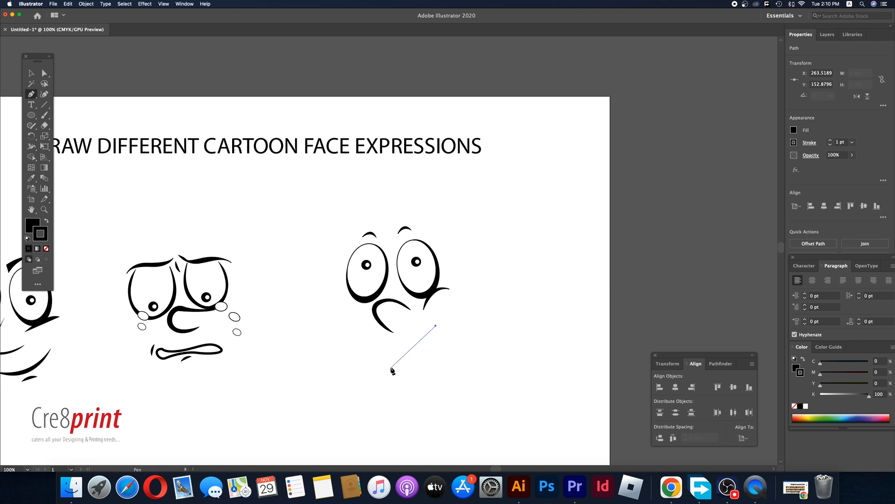
drag(399, 372, 353, 379)
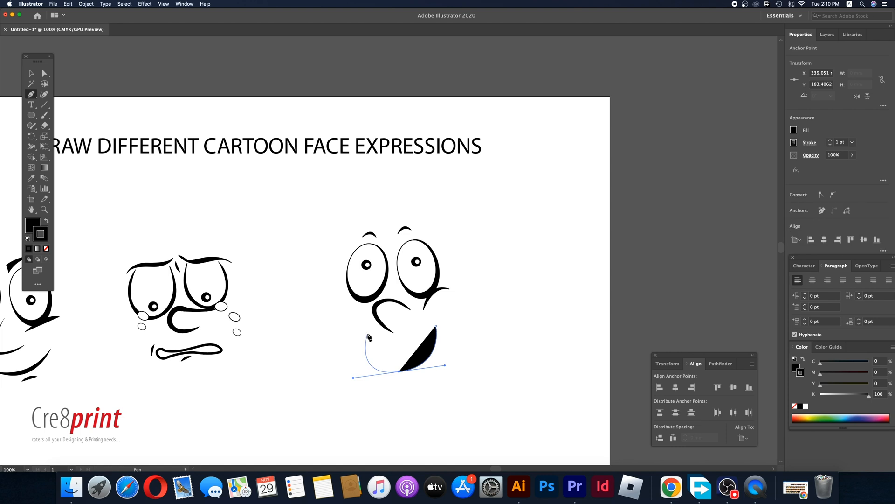
key(super)
drag(355, 380, 378, 376)
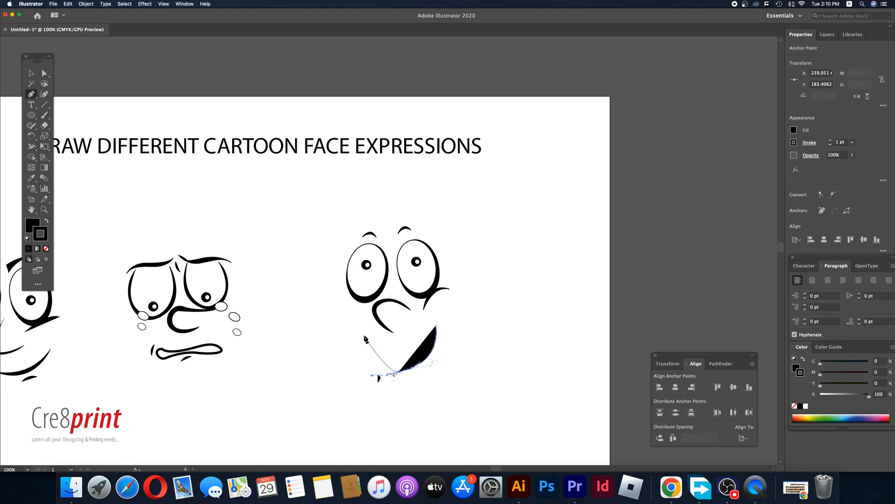
drag(365, 332, 370, 305)
click(367, 333)
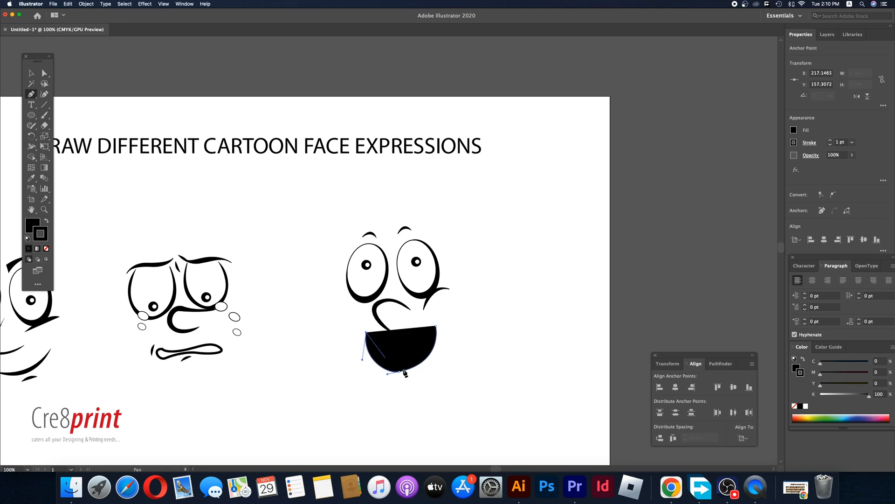
drag(400, 367, 434, 367)
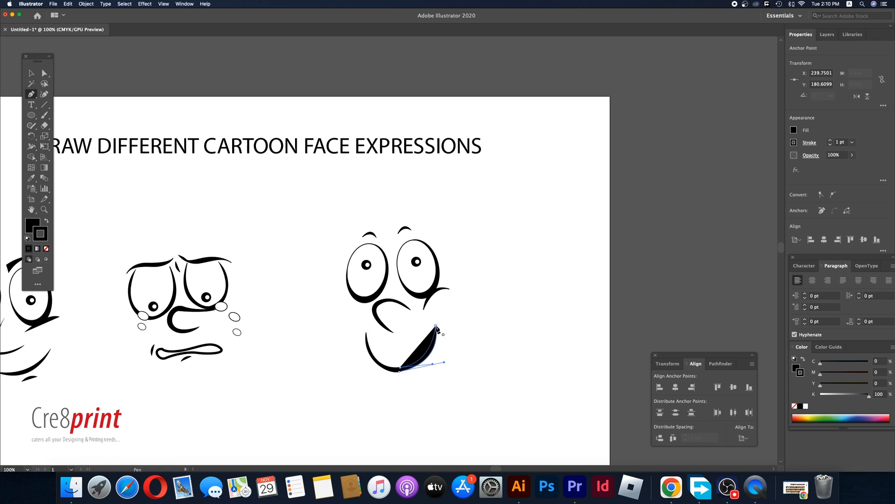
click(436, 326)
click(31, 73)
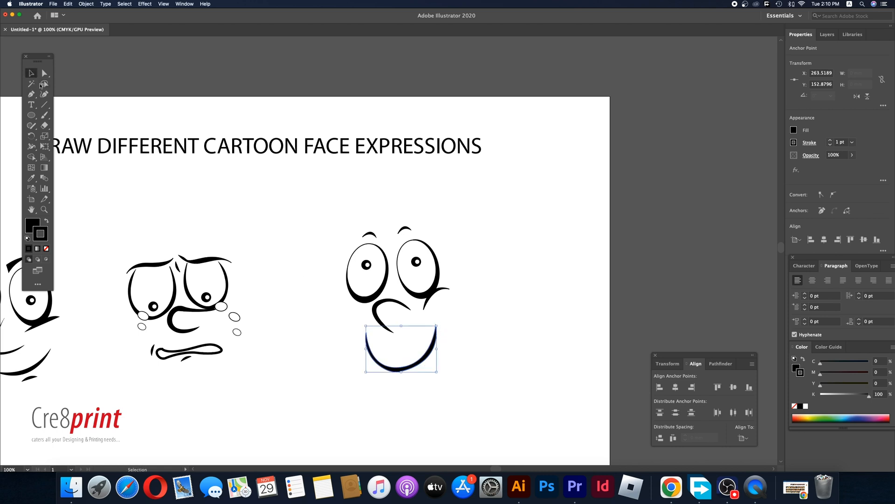
click(443, 321)
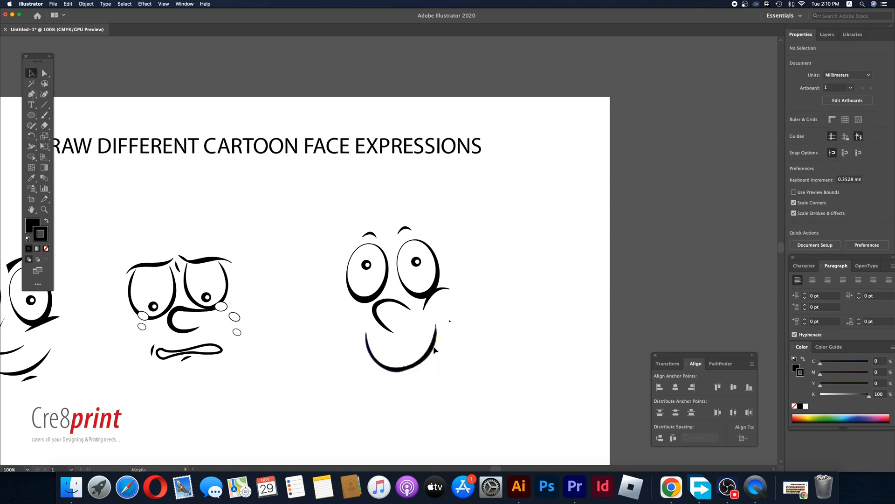
drag(433, 349, 435, 344)
- Copy the third face's short eyebrows onto both ends of the smile as mouth corners
click(405, 231)
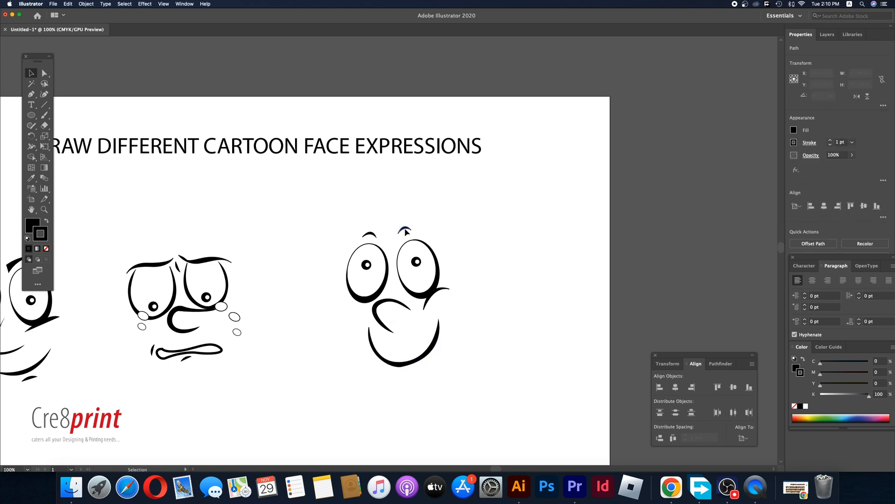
drag(405, 231, 438, 322)
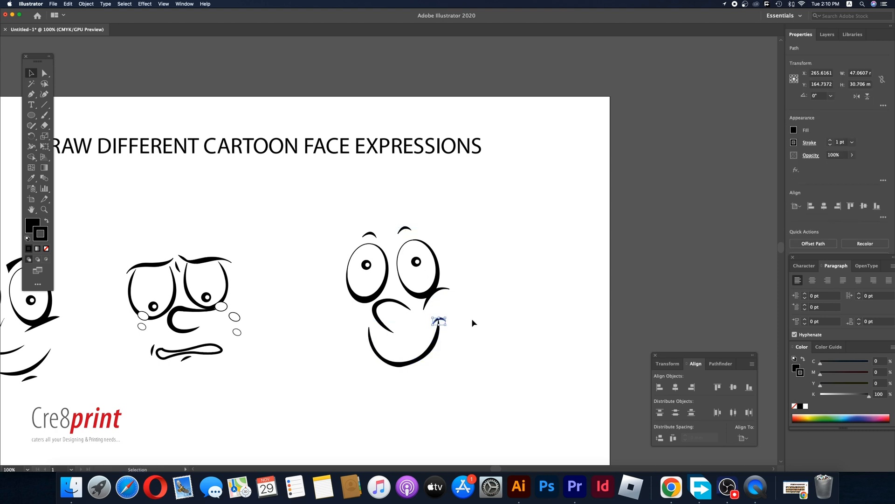
click(471, 318)
drag(375, 235, 354, 317)
click(329, 334)
- Move the title left and slightly down to center it above the three faces
alt+super+click(324, 298)
alt+super+click(324, 298)
super+click(389, 274)
drag(389, 274, 389, 297)
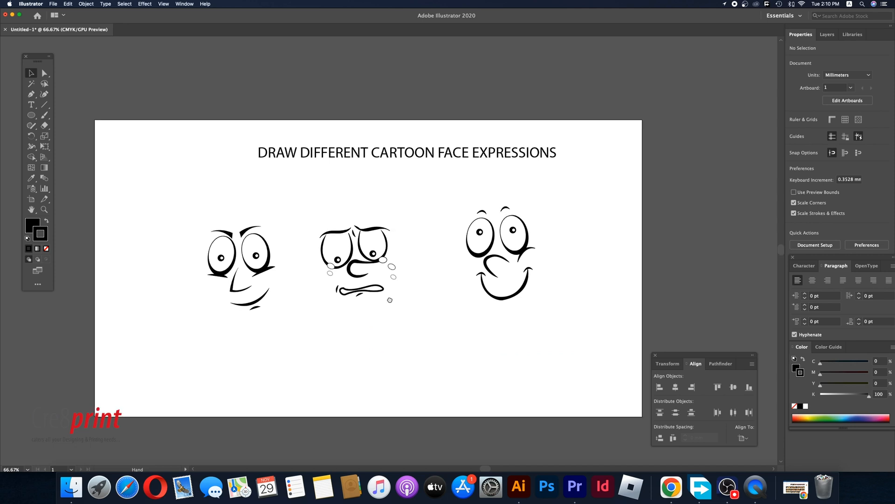
drag(391, 161, 356, 163)
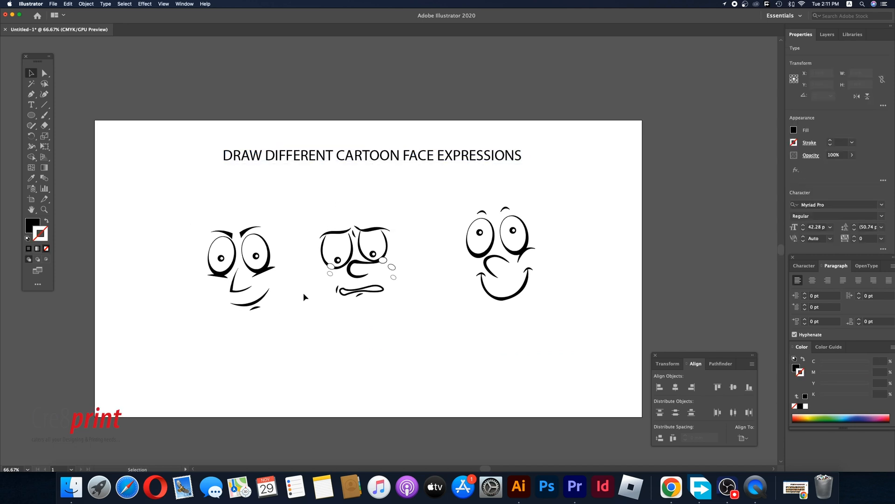
- Group all parts of the first face, and group all parts of the crying second face separately
drag(190, 212, 309, 287)
key(super+g)
key(v)
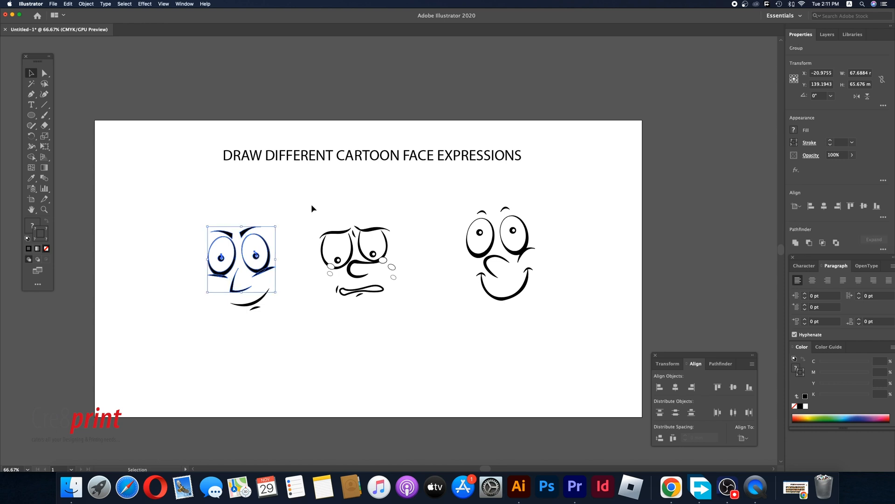
drag(192, 209, 298, 337)
drag(306, 207, 426, 341)
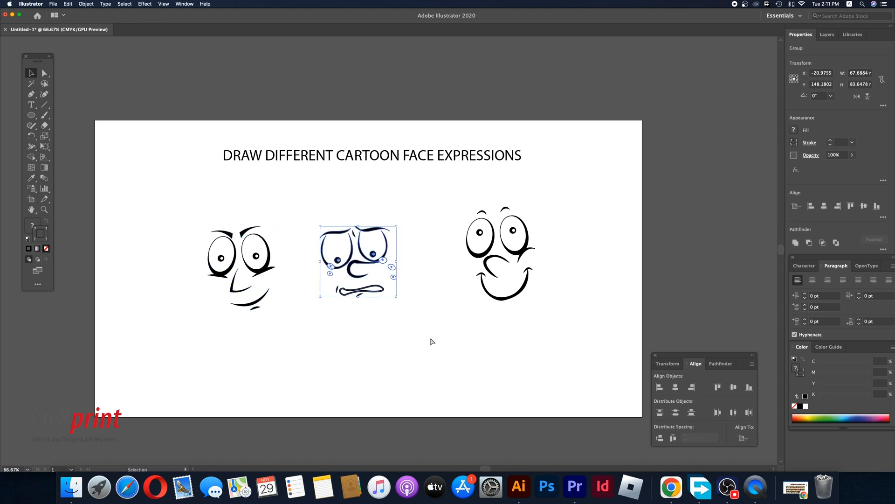
key(super+g)
- Group the parts of the smiling third face and move it left, closer to the second face
drag(443, 195, 542, 322)
key(super+g)
drag(525, 254, 505, 258)
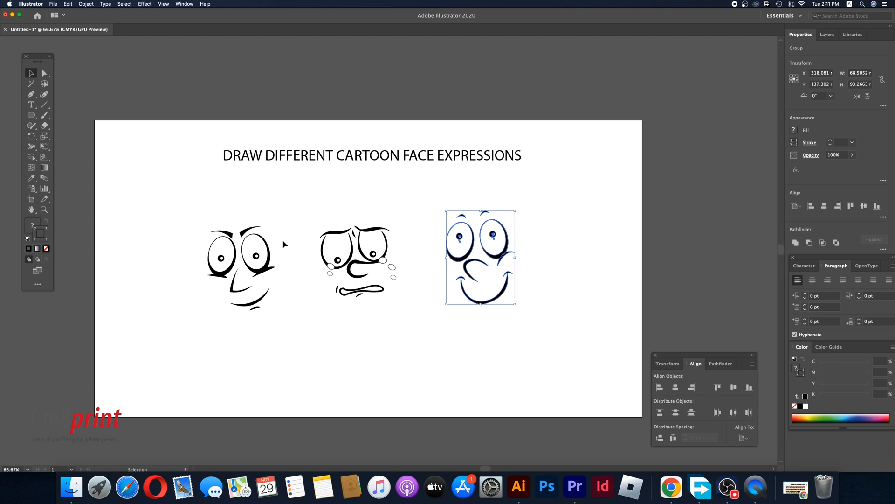
click(268, 175)
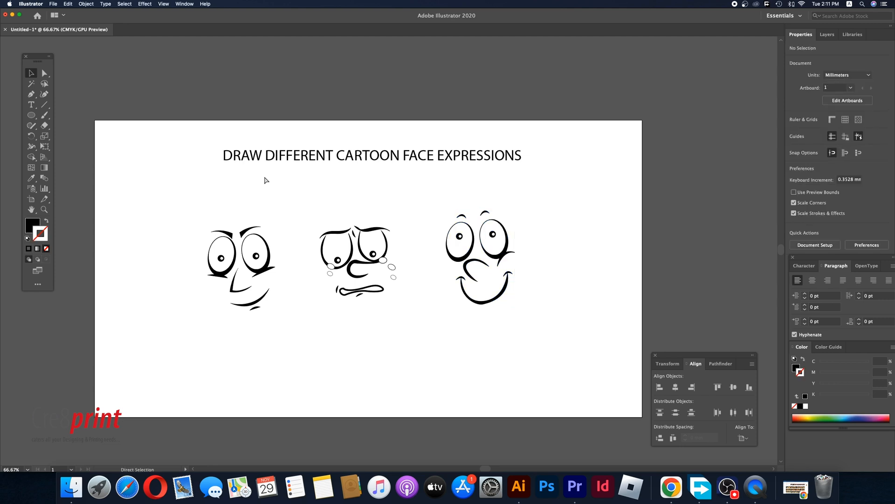